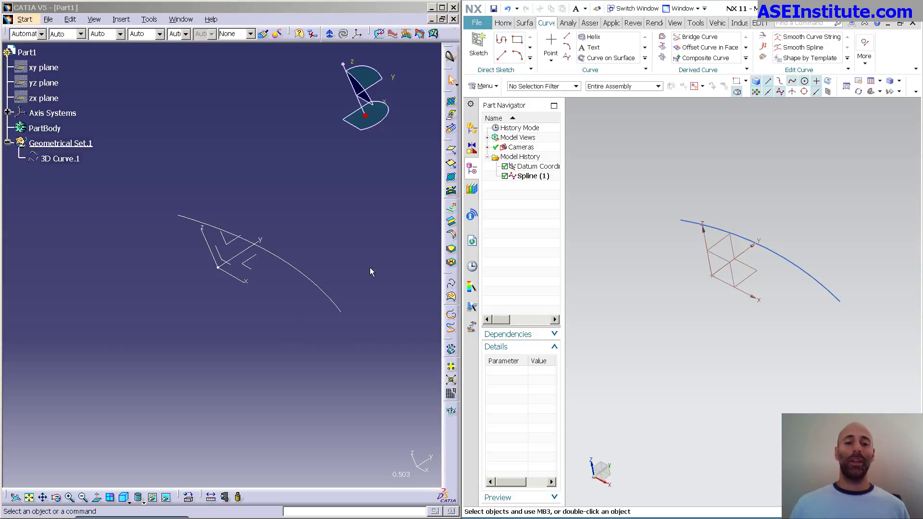
# - Switch CATIA V5 to the Generative Shape Design workbench
pyautogui.click(810, 322)
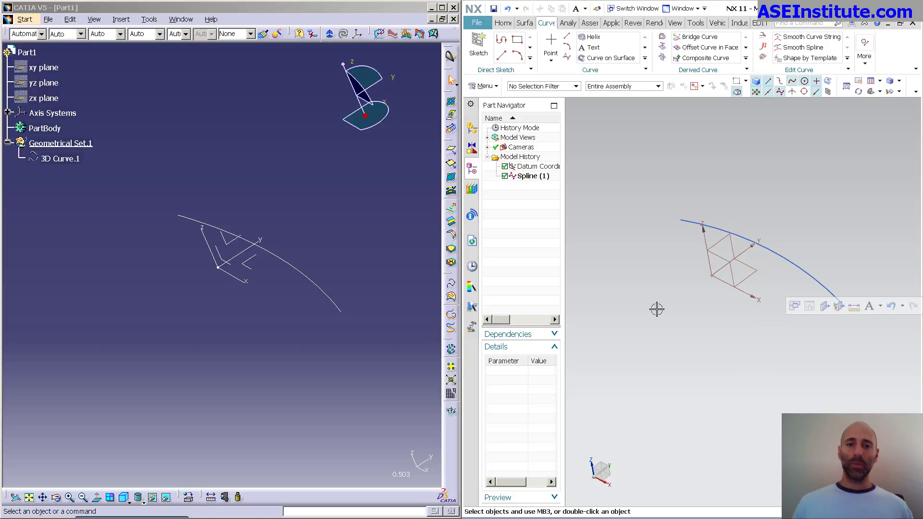
pyautogui.click(25, 20)
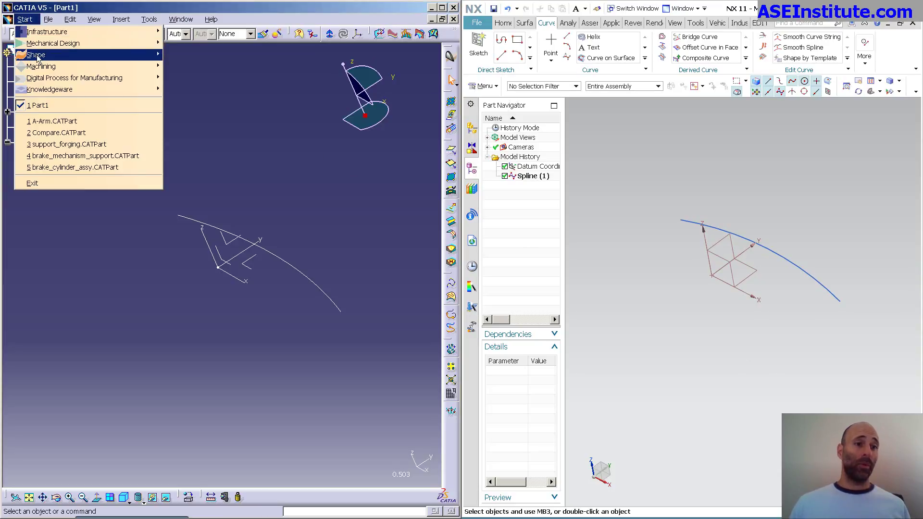
pyautogui.moveTo(38, 55)
pyautogui.click(205, 78)
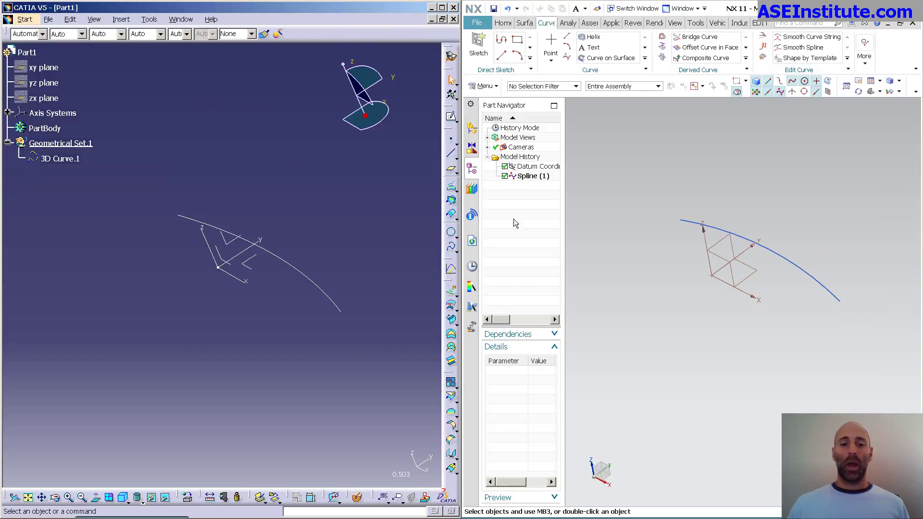
# - Start a swept surface with a Line profile and bring up its subtype choices
pyautogui.click(450, 319)
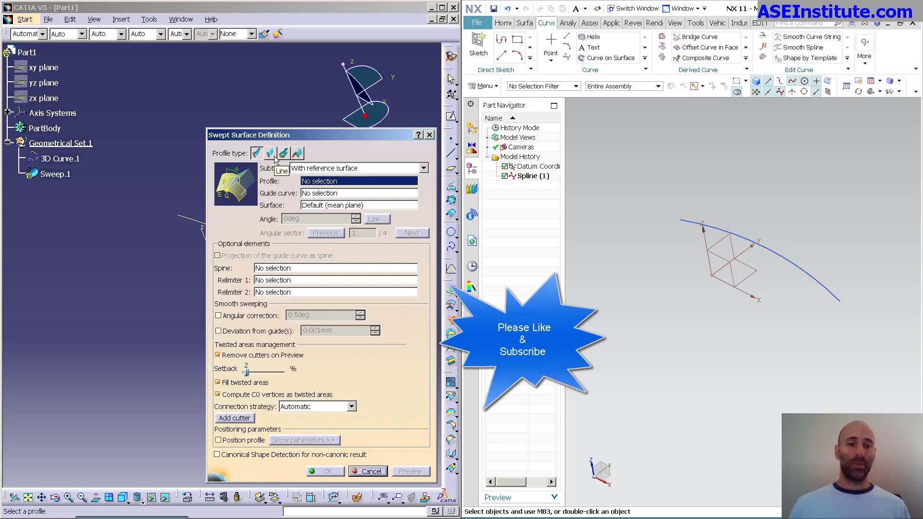
pyautogui.click(270, 154)
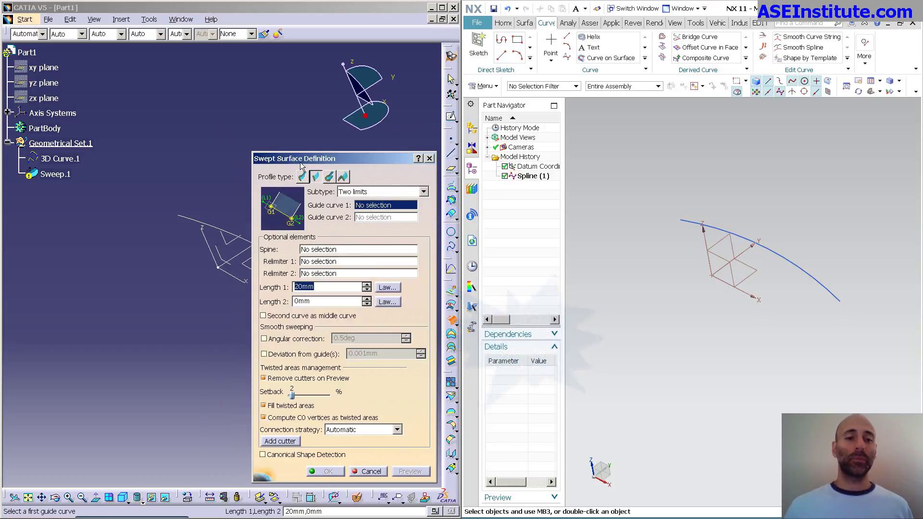
pyautogui.moveTo(304, 163); pyautogui.dragTo(296, 60)
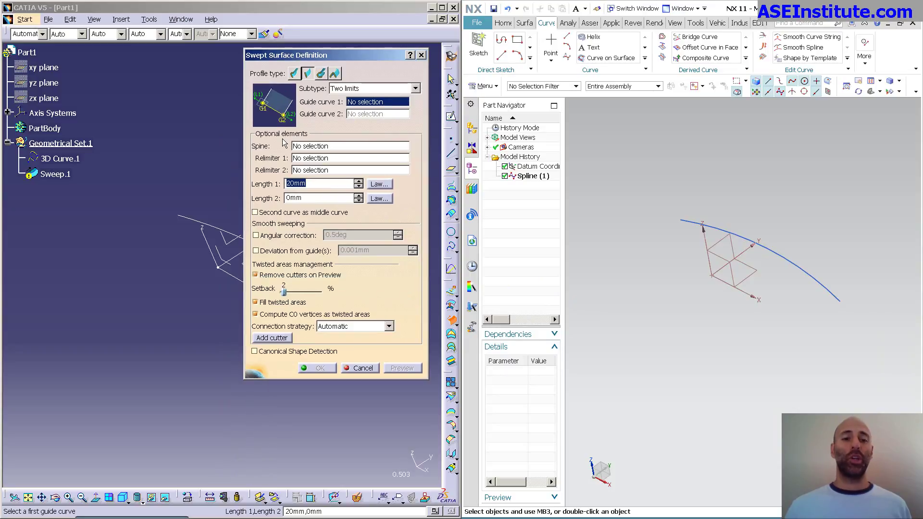
pyautogui.click(373, 89)
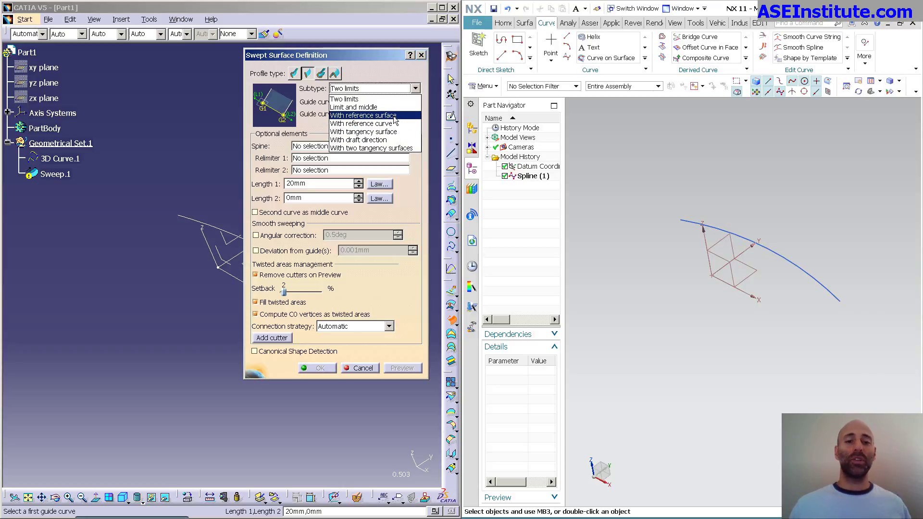
# - Use the With draft direction subtype along 3D Curve.1, with a Z-axis draft at 16deg and 20mm length
pyautogui.click(382, 140)
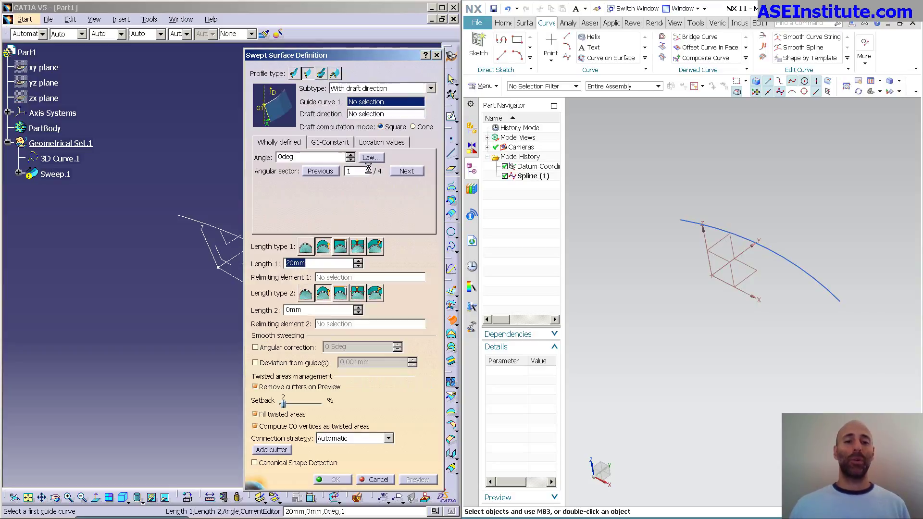
pyautogui.click(217, 227)
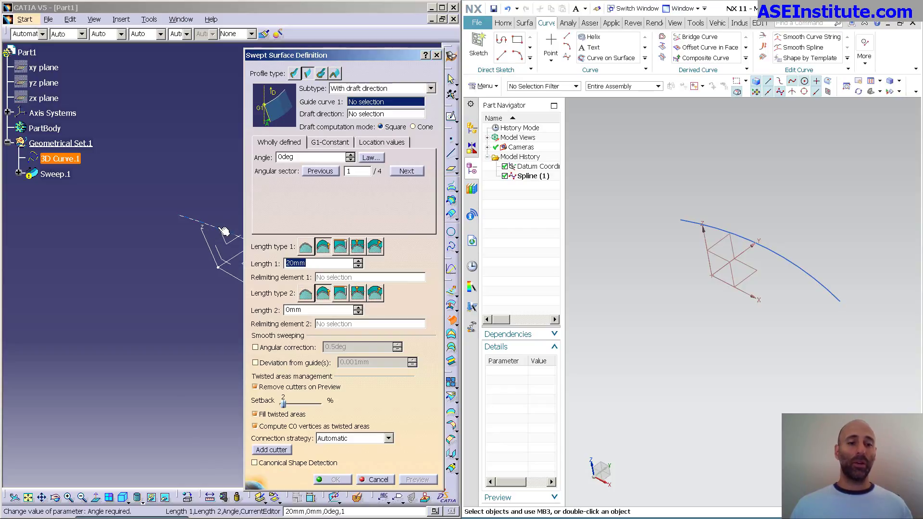
pyautogui.moveTo(355, 53); pyautogui.dragTo(584, 55)
pyautogui.moveTo(322, 229); pyautogui.dragTo(332, 250, button='middle')
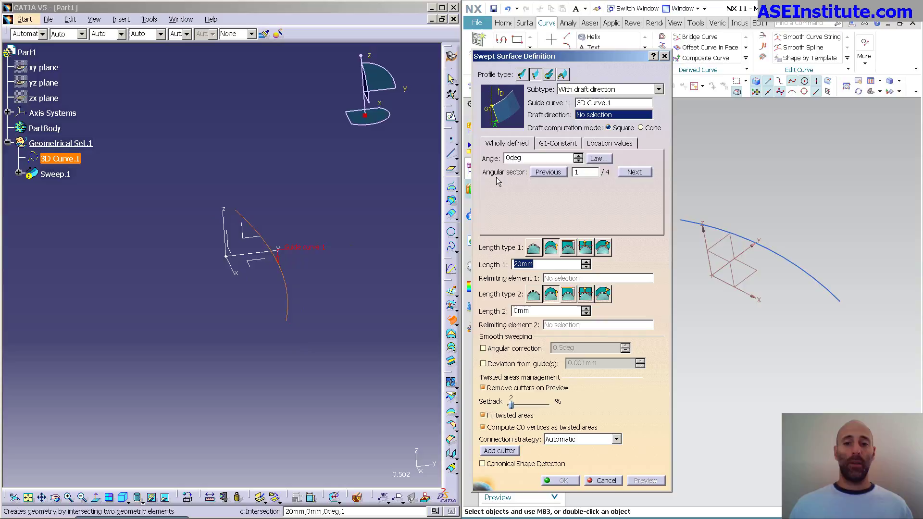
pyautogui.click(224, 222)
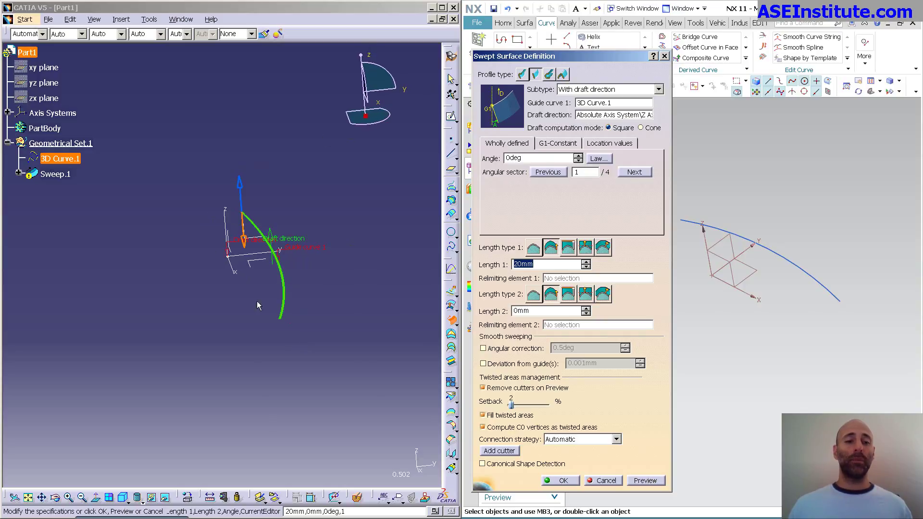
pyautogui.moveTo(316, 301); pyautogui.dragTo(253, 236, button='middle')
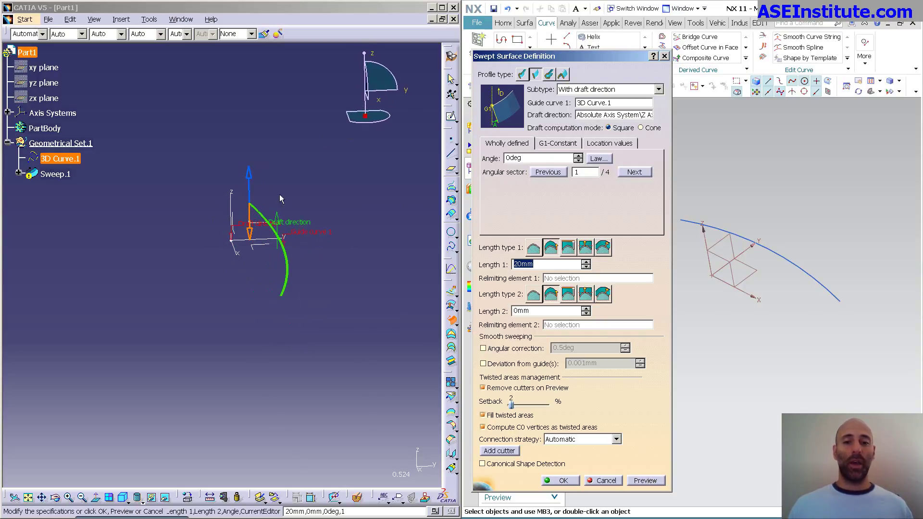
pyautogui.moveTo(577, 158); pyautogui.dragTo(578, 158)
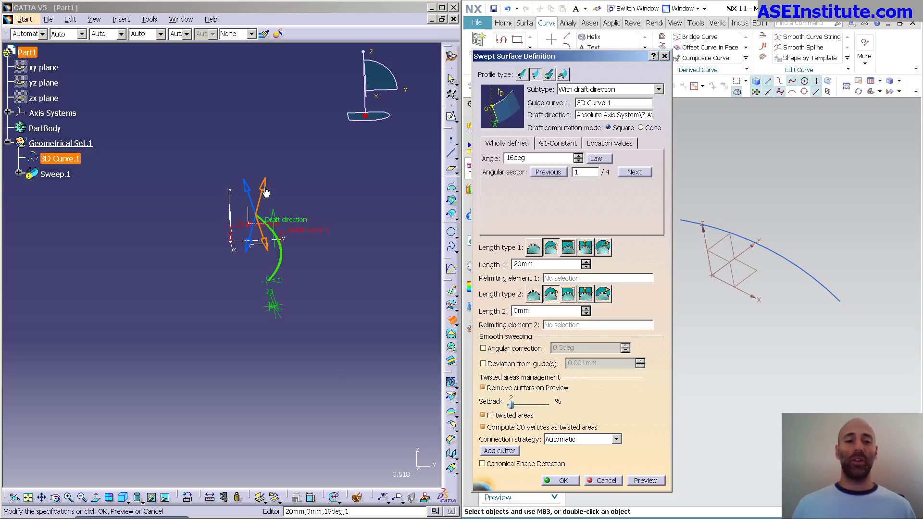
pyautogui.click(269, 240)
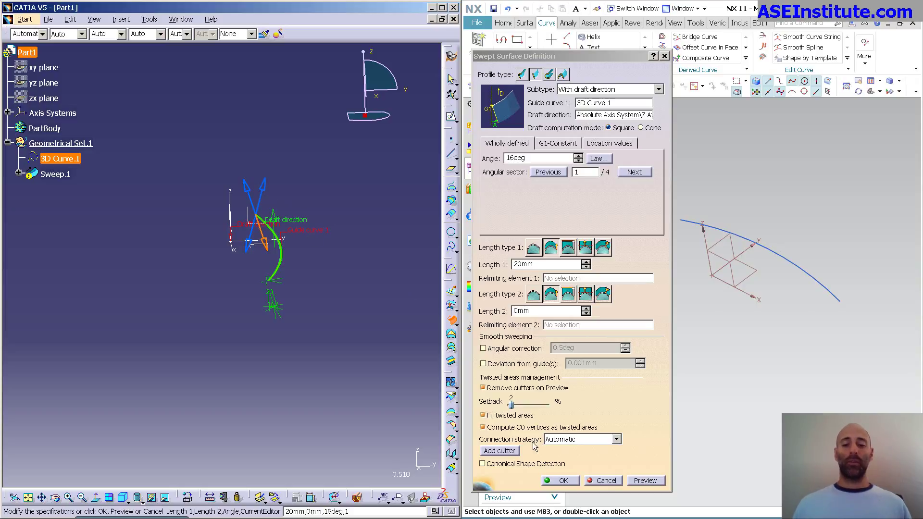
# - Create Sweep.1 and display it as Shading with Edges
pyautogui.click(563, 481)
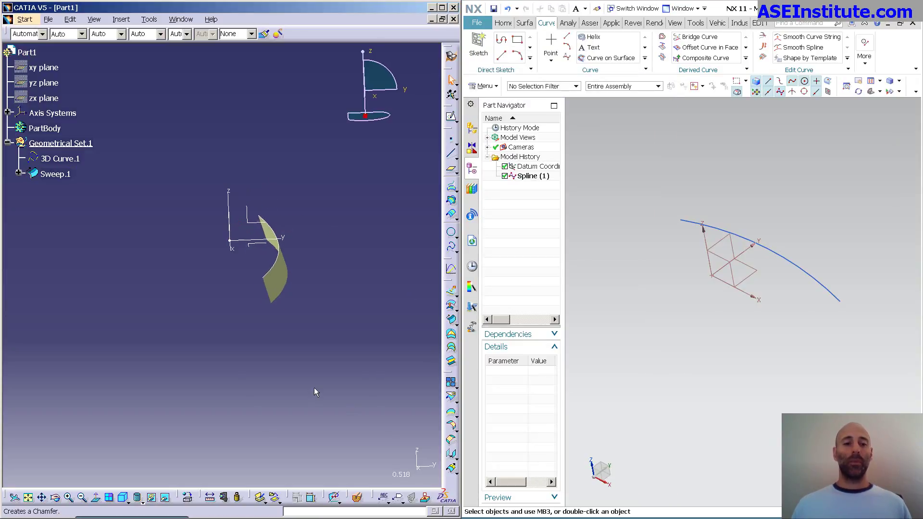
pyautogui.click(138, 499)
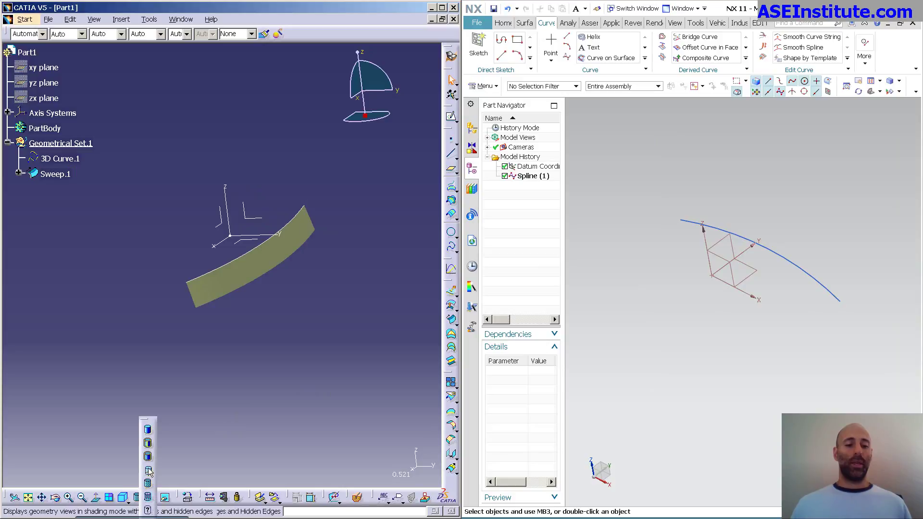
pyautogui.click(149, 447)
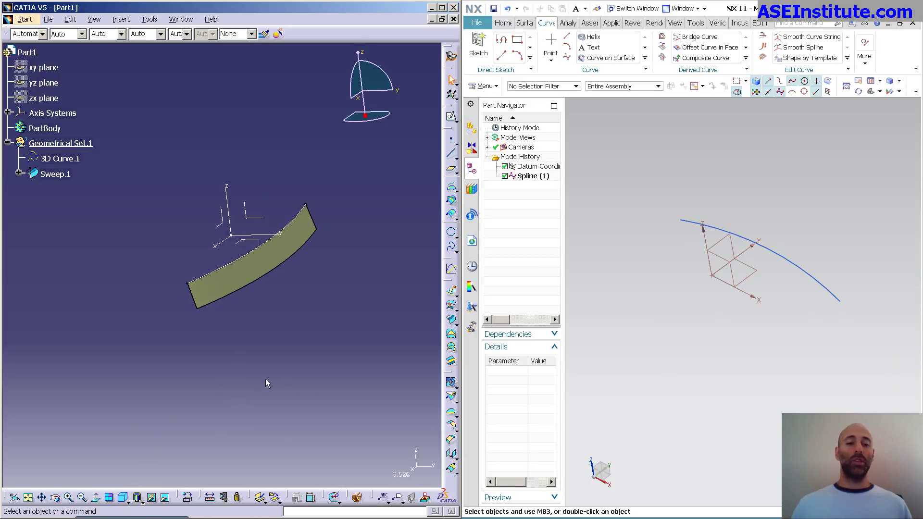
pyautogui.moveTo(265, 379)
pyautogui.mouseDown(button='middle')
pyautogui.moveTo(265, 319)
pyautogui.moveTo(302, 268)
pyautogui.moveTo(241, 347)
pyautogui.mouseUp(button='middle')
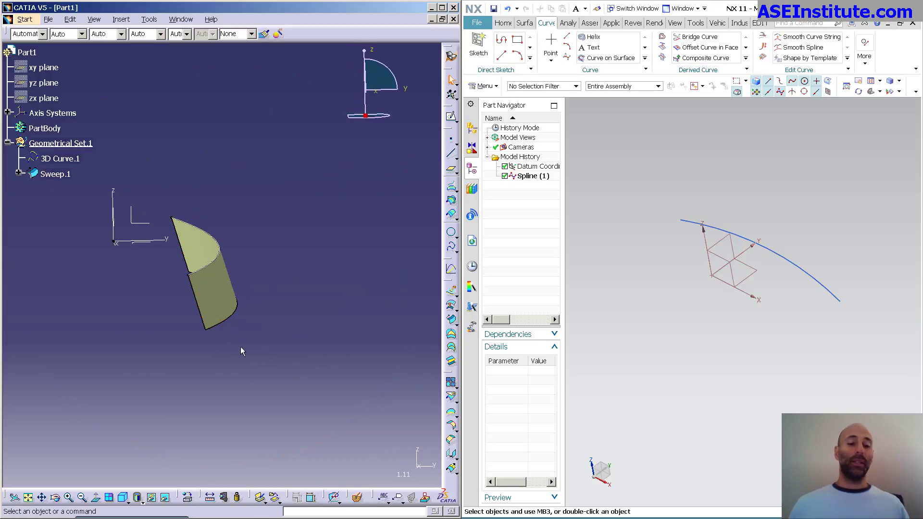
# - Start an NX Law Extension from the Surface commands and set its type to Vector
pyautogui.click(524, 22)
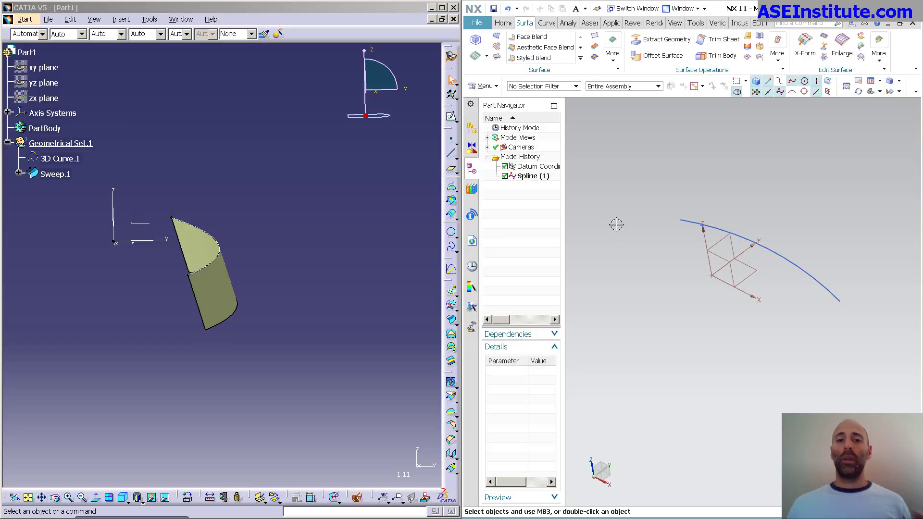
pyautogui.click(497, 57)
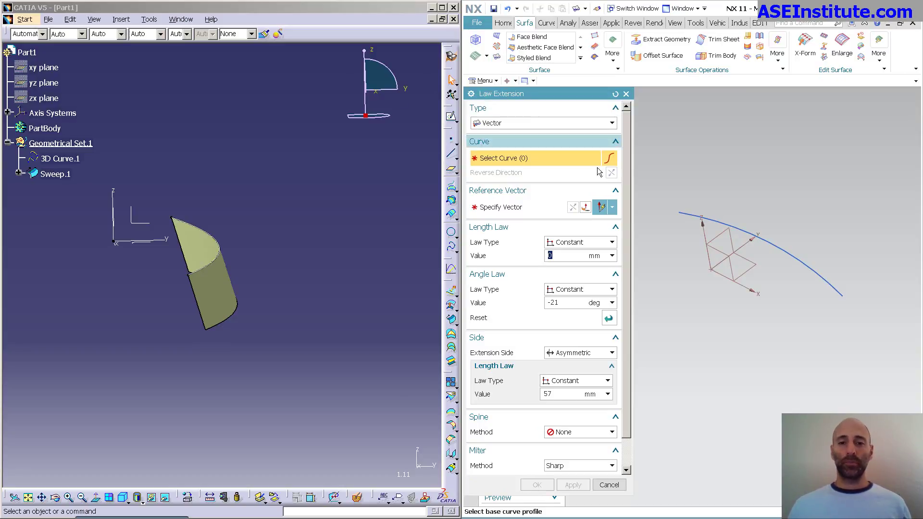
pyautogui.moveTo(706, 263); pyautogui.dragTo(703, 264, button='middle')
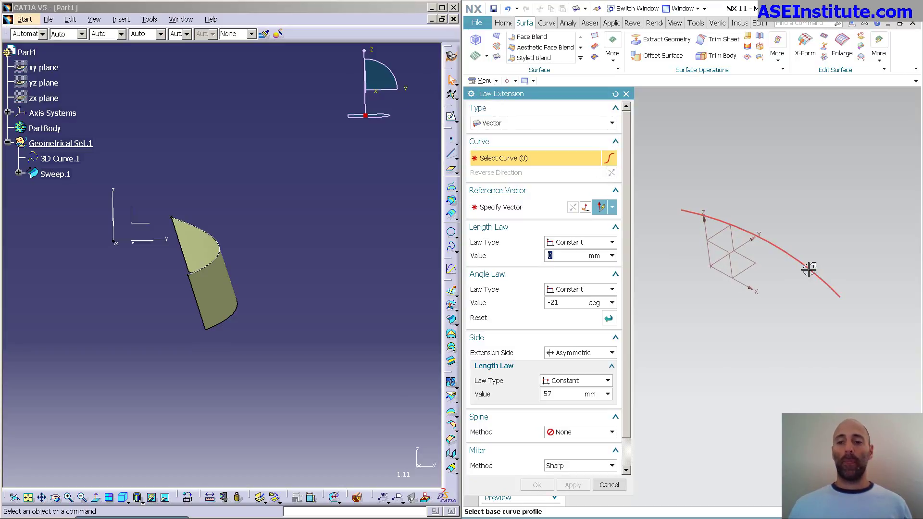
pyautogui.click(511, 124)
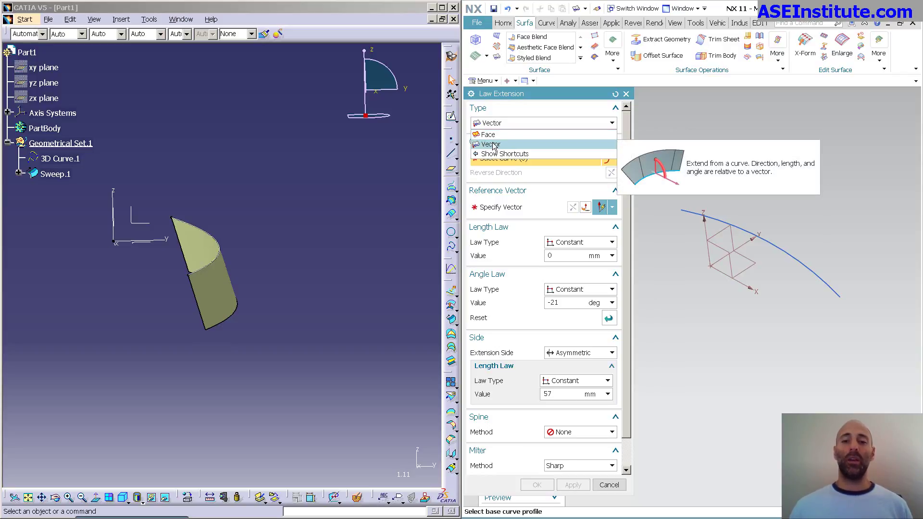
pyautogui.click(493, 146)
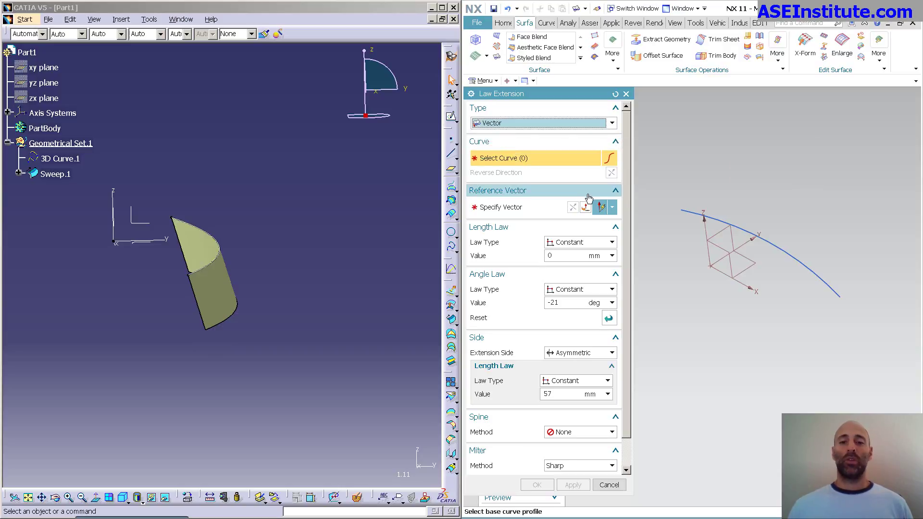
# - Pick the spline and datum Z axis, then drag to −24° angle, 24 mm length, 51 mm side
pyautogui.click(827, 284)
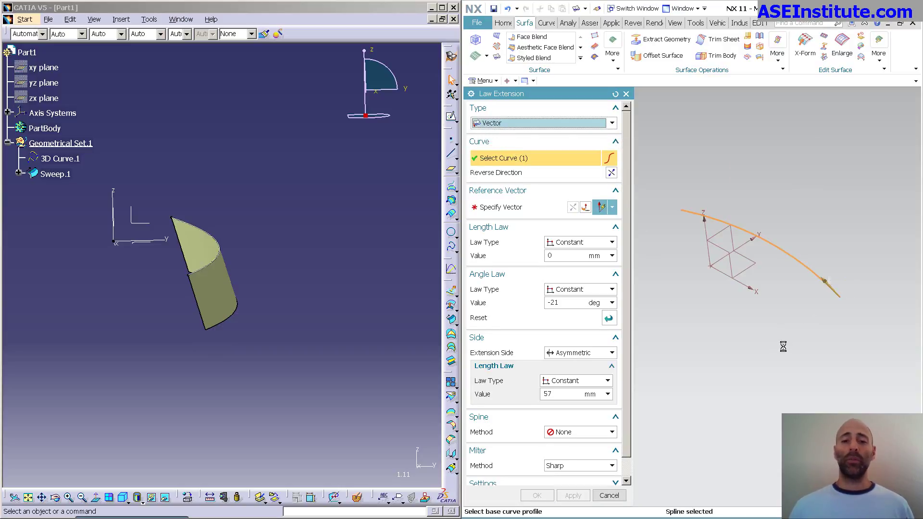
pyautogui.click(706, 219)
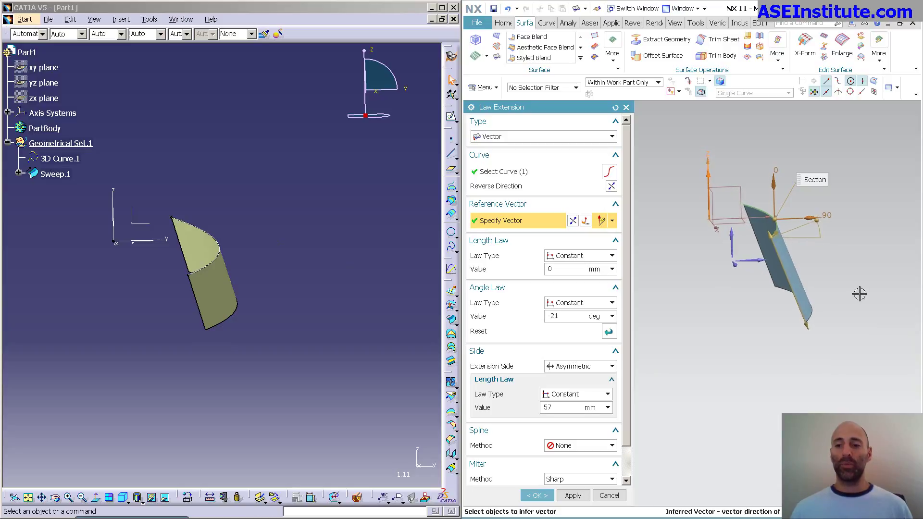
pyautogui.moveTo(824, 218)
pyautogui.mouseDown()
pyautogui.moveTo(812, 208)
pyautogui.moveTo(819, 225)
pyautogui.moveTo(825, 204)
pyautogui.moveTo(761, 188)
pyautogui.moveTo(729, 231)
pyautogui.moveTo(769, 281)
pyautogui.moveTo(819, 254)
pyautogui.moveTo(826, 217)
pyautogui.moveTo(797, 189)
pyautogui.moveTo(828, 216)
pyautogui.moveTo(795, 198)
pyautogui.moveTo(810, 222)
pyautogui.mouseUp()
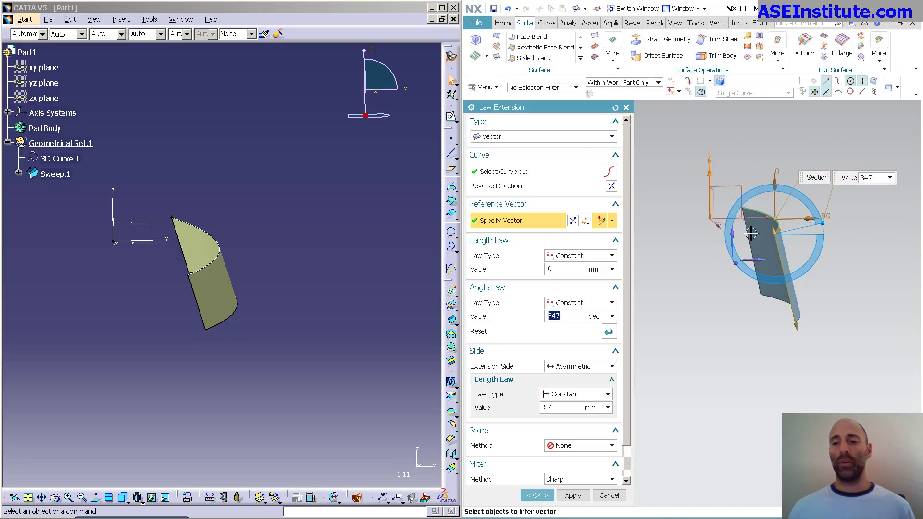
pyautogui.moveTo(787, 335); pyautogui.dragTo(785, 330, button='middle')
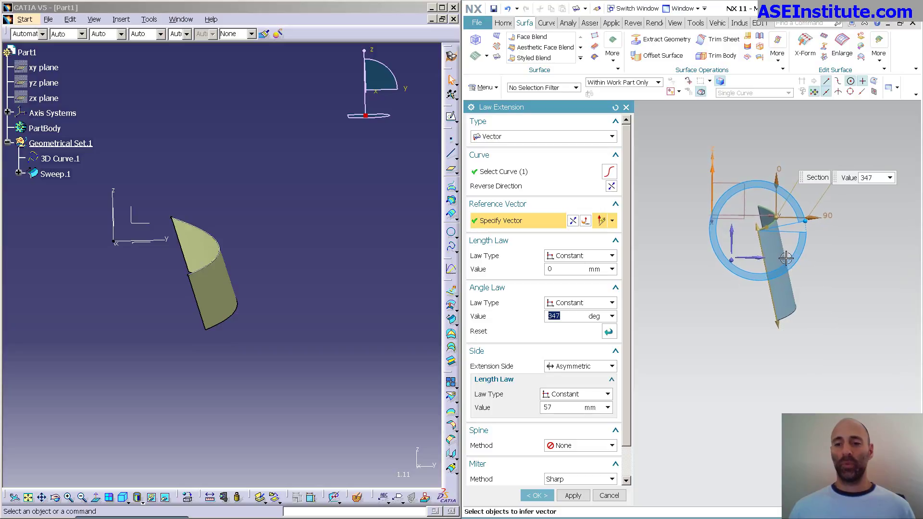
pyautogui.moveTo(811, 224)
pyautogui.mouseDown()
pyautogui.moveTo(822, 239)
pyautogui.moveTo(811, 211)
pyautogui.mouseUp()
pyautogui.moveTo(807, 288); pyautogui.dragTo(786, 327, button='middle')
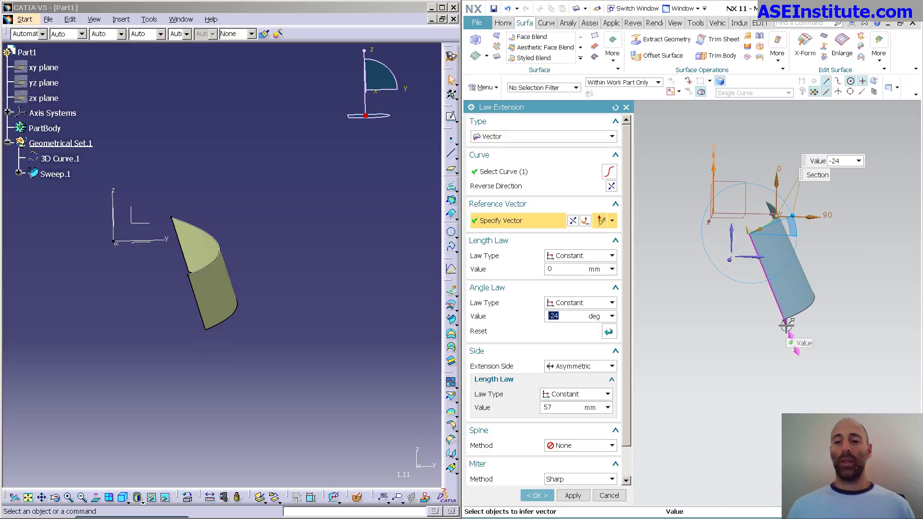
pyautogui.moveTo(787, 327); pyautogui.dragTo(724, 203)
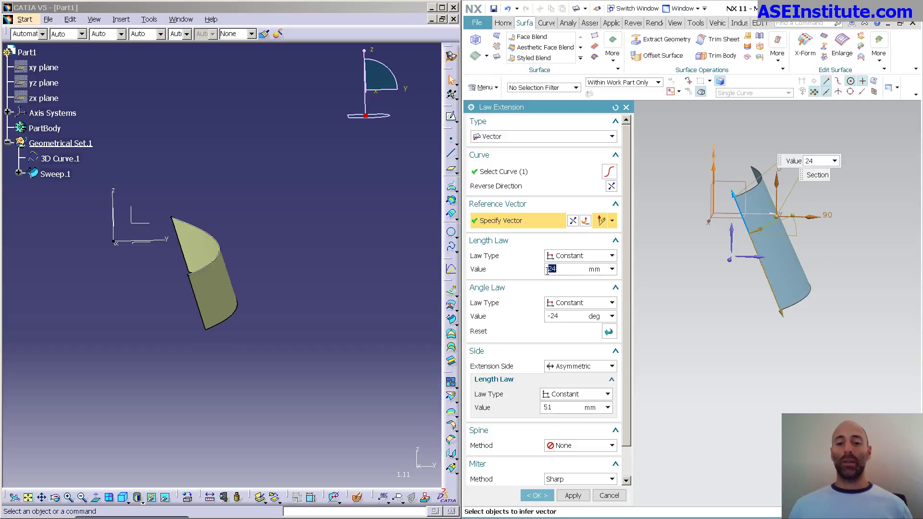
# - Keep the Length Law Constant, expand Settings, and toggle Advanced Curve Fit on then off
pyautogui.click(611, 256)
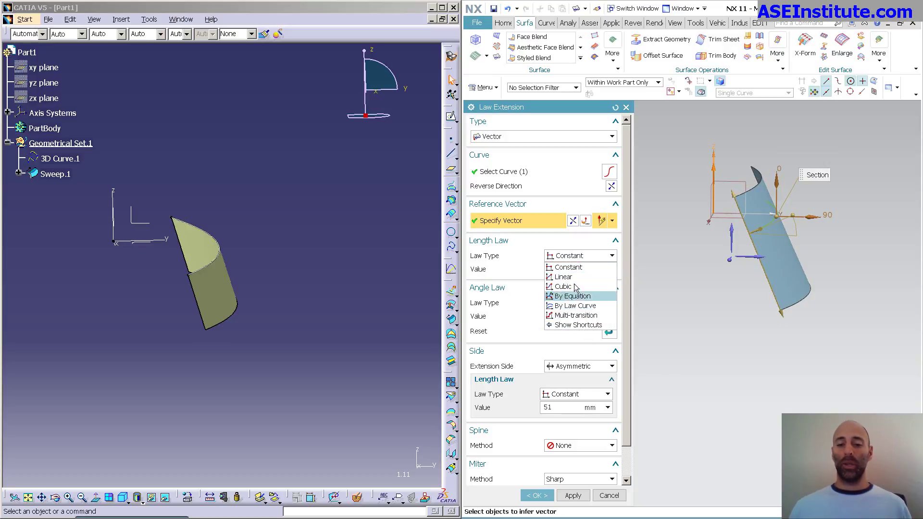
pyautogui.click(520, 355)
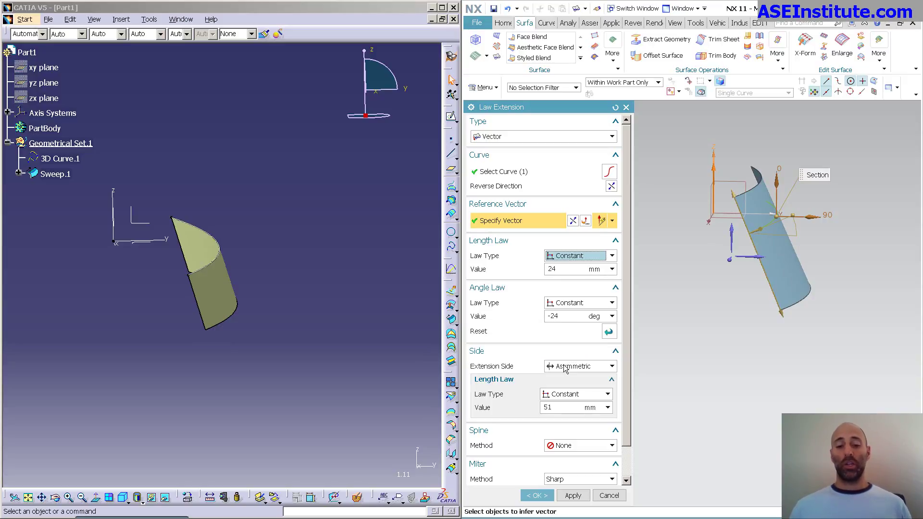
pyautogui.scroll(-2, 627, 379)
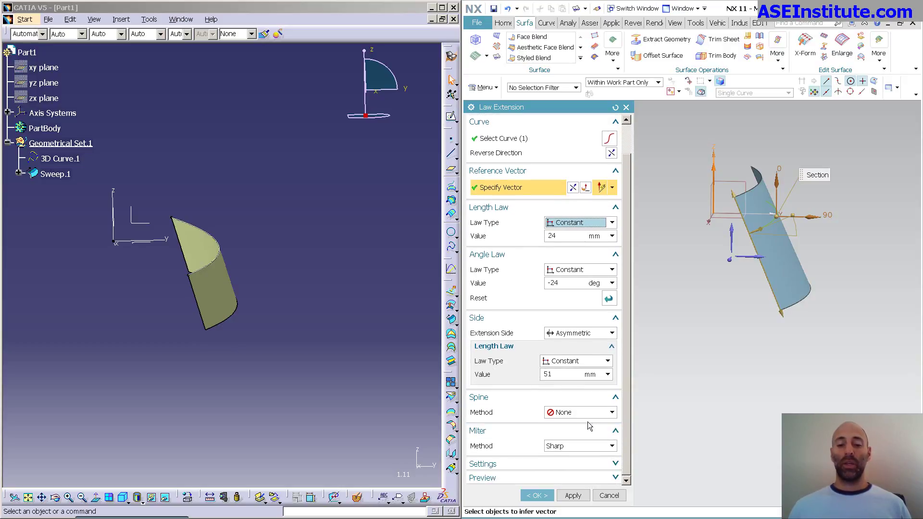
pyautogui.click(555, 463)
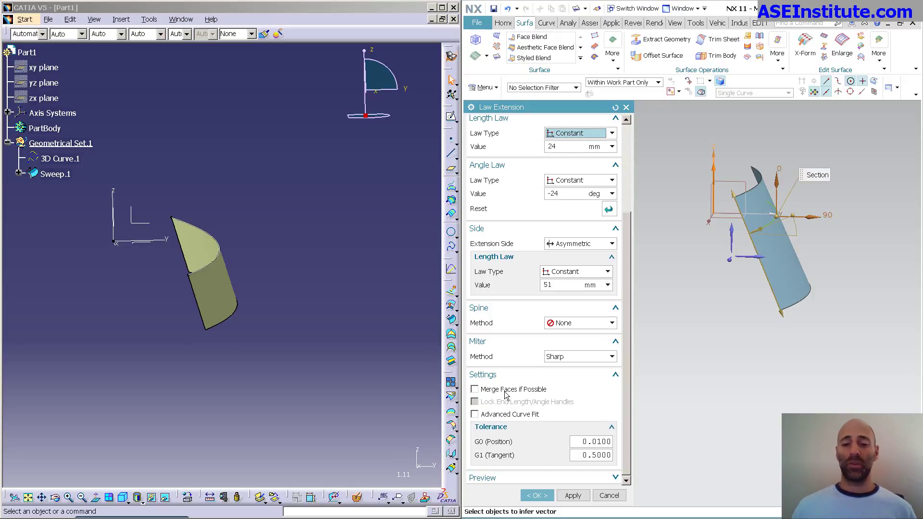
pyautogui.click(538, 416)
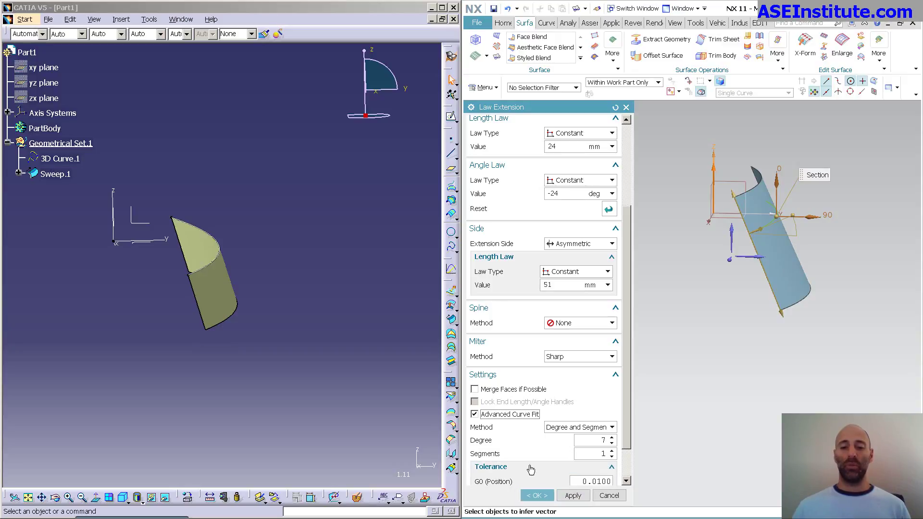
pyautogui.click(527, 414)
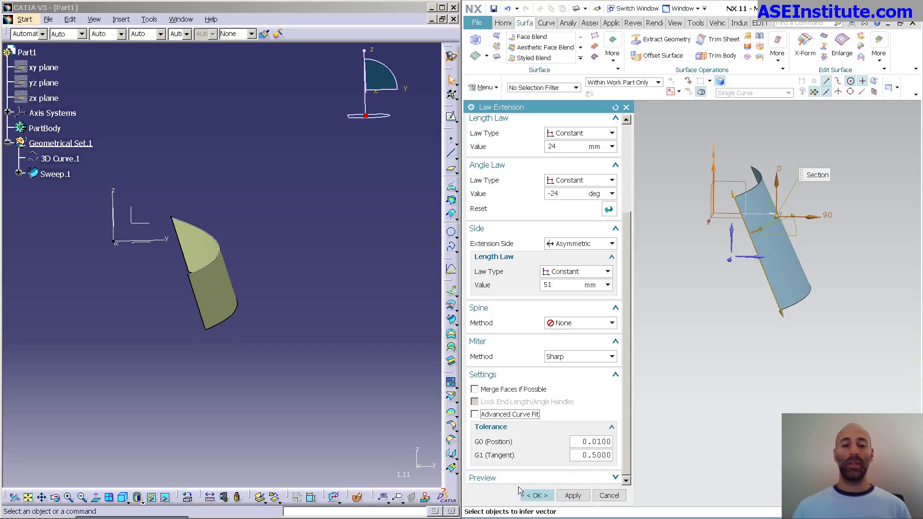
# - Reopen Sweep.1, try each Length type 1 option, and settle on From extremum at 0mm
pyautogui.doubleClick(221, 288)
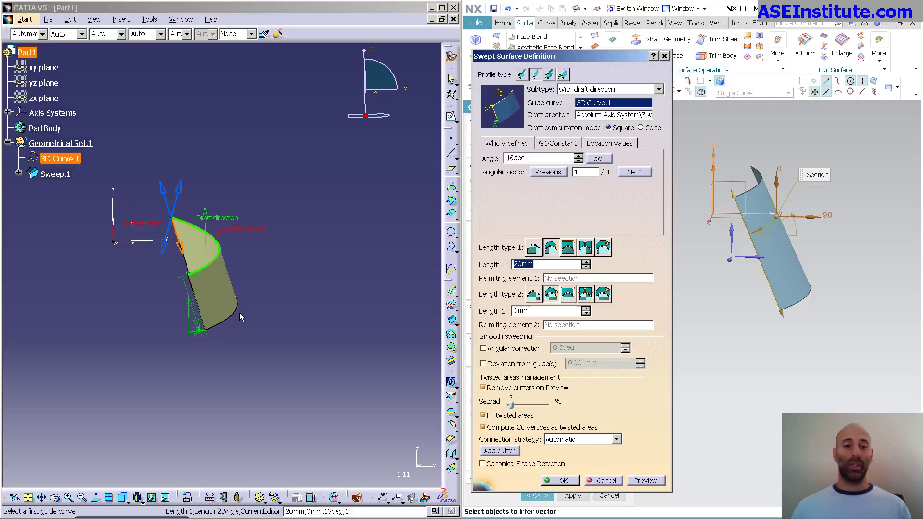
pyautogui.moveTo(556, 57); pyautogui.dragTo(328, 60)
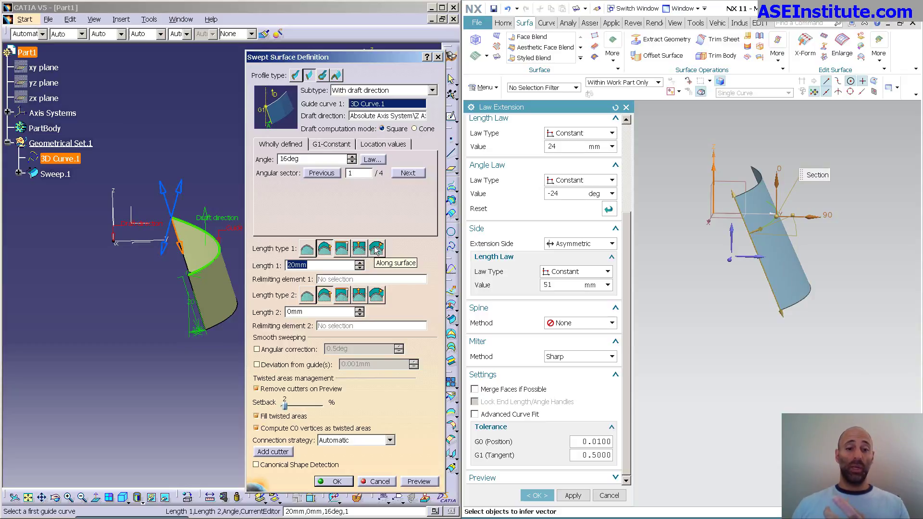
pyautogui.click(376, 250)
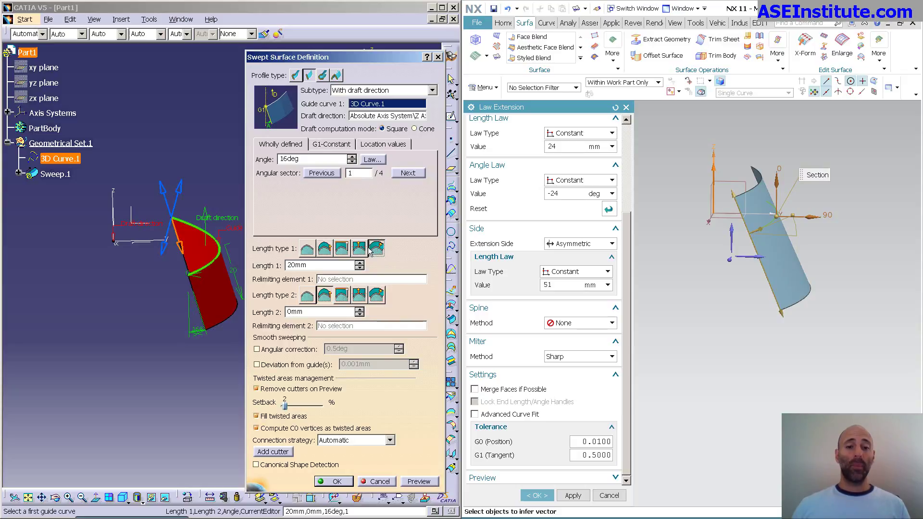
pyautogui.click(342, 249)
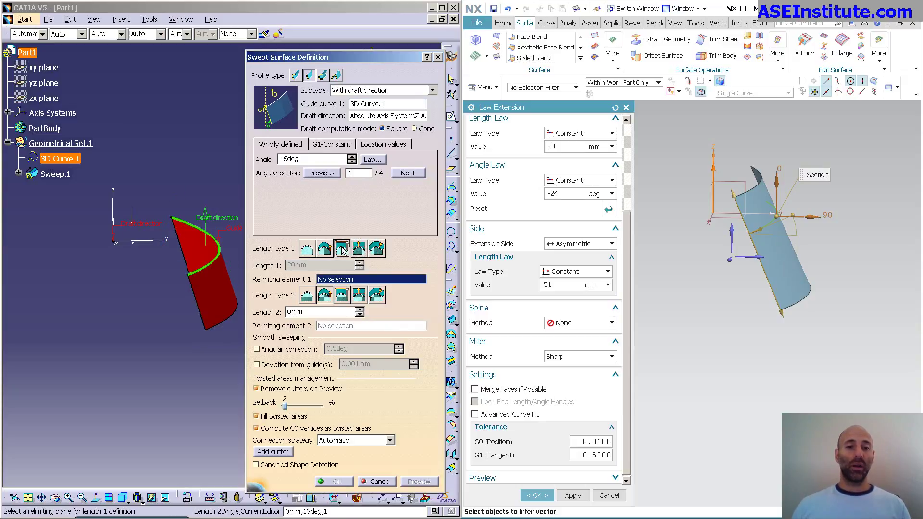
pyautogui.click(308, 249)
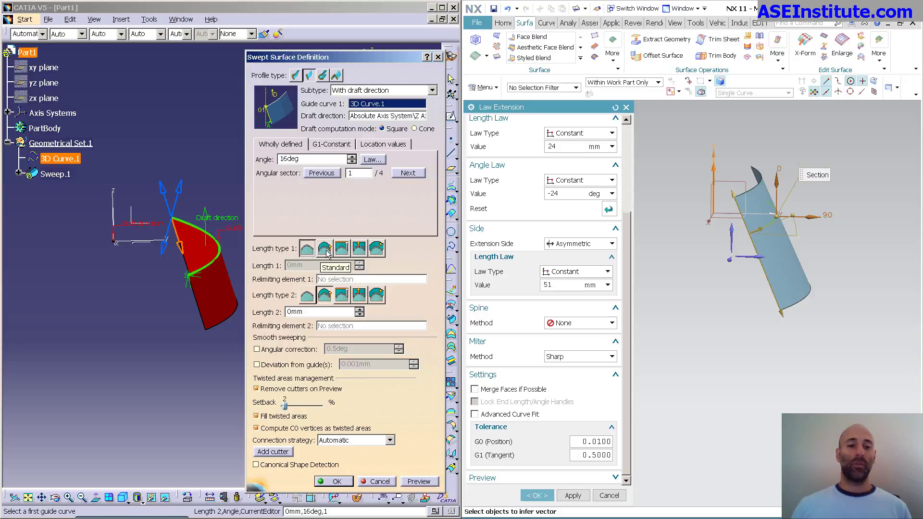
pyautogui.click(325, 249)
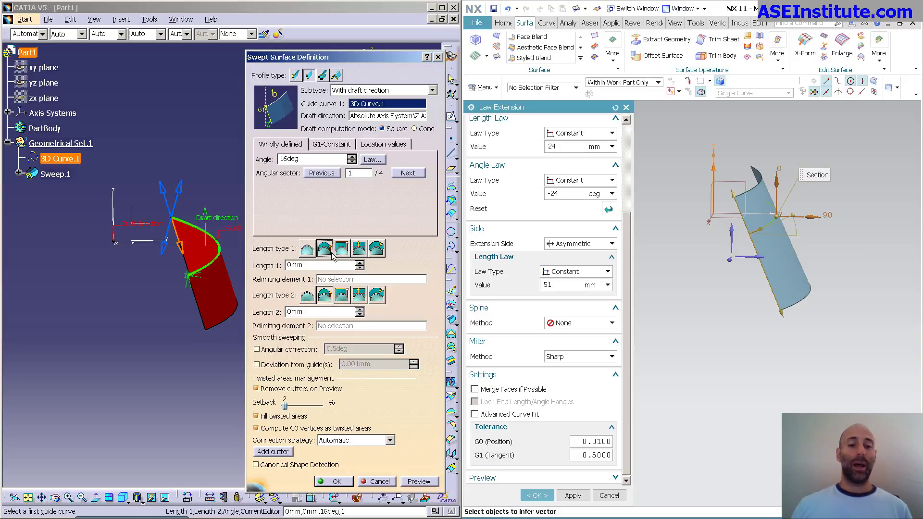
pyautogui.click(344, 252)
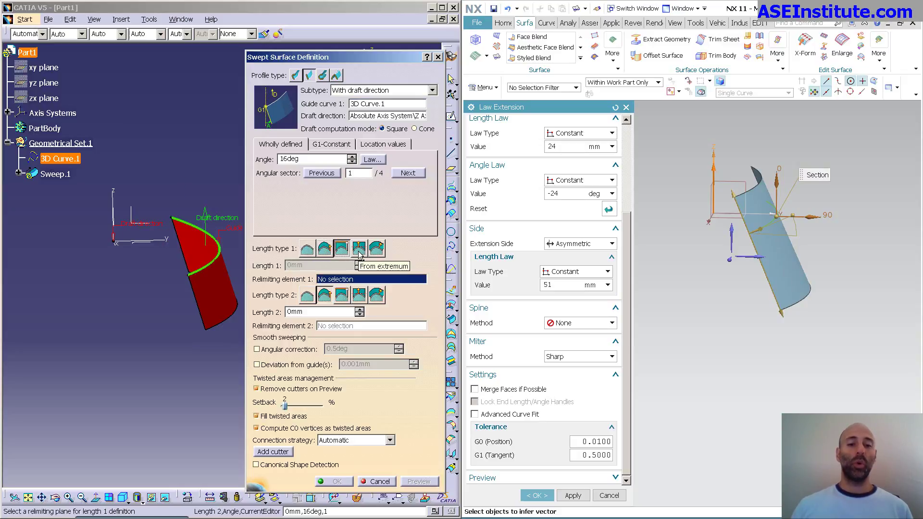
pyautogui.click(359, 250)
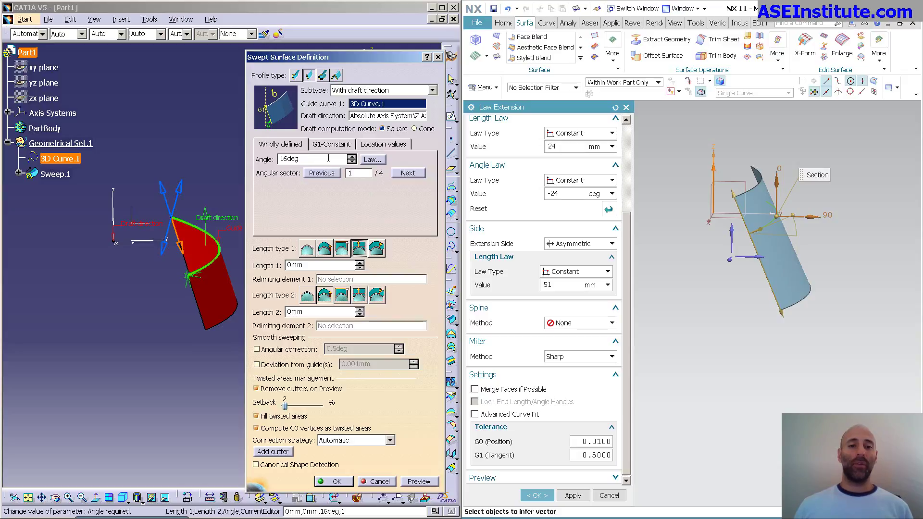
# - Apply a linear 16deg-to-5deg draft angle law and preview the sweep
pyautogui.click(378, 164)
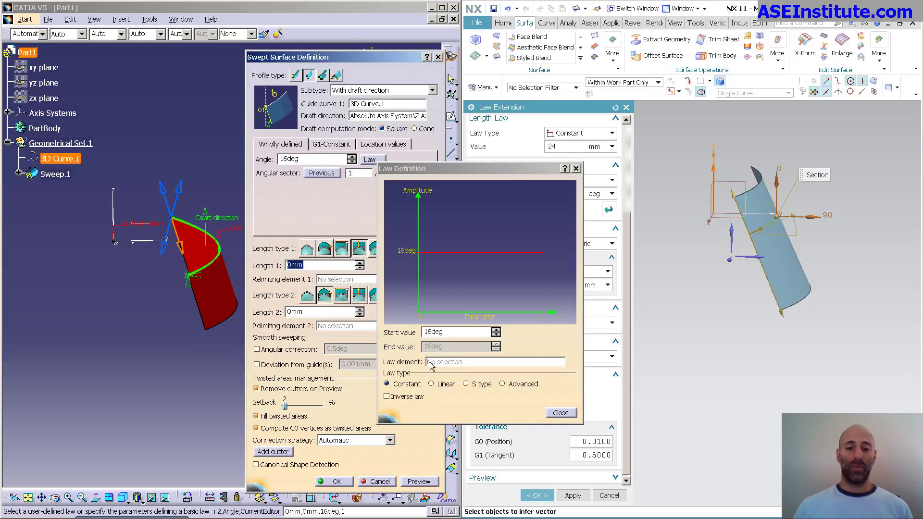
pyautogui.click(440, 385)
pyautogui.click(559, 412)
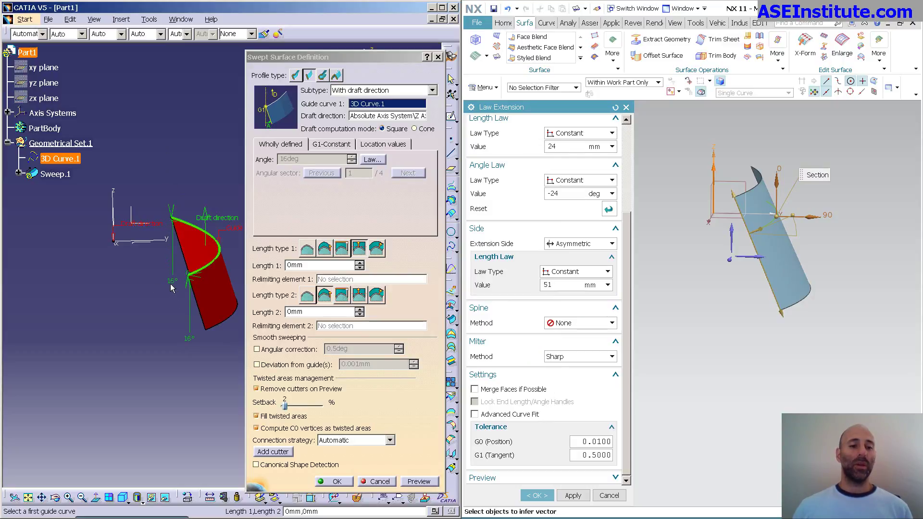
pyautogui.doubleClick(172, 286)
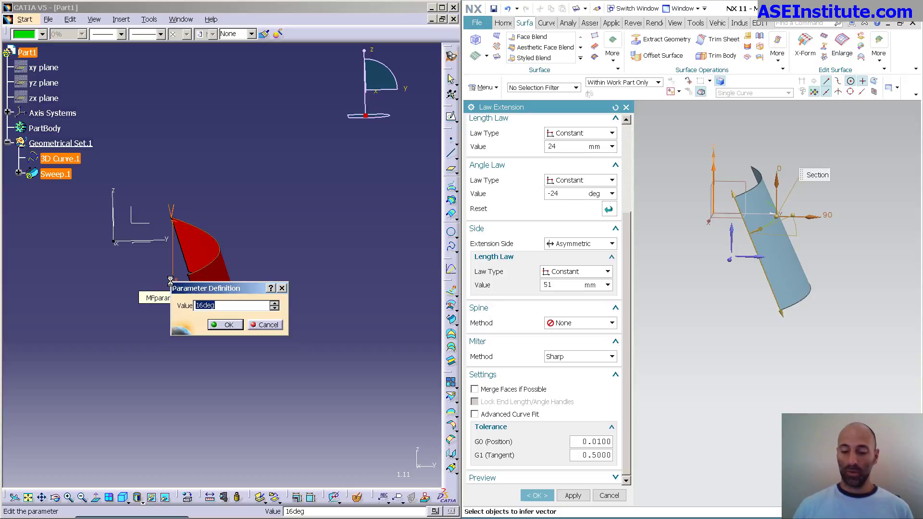
pyautogui.press('Escape')
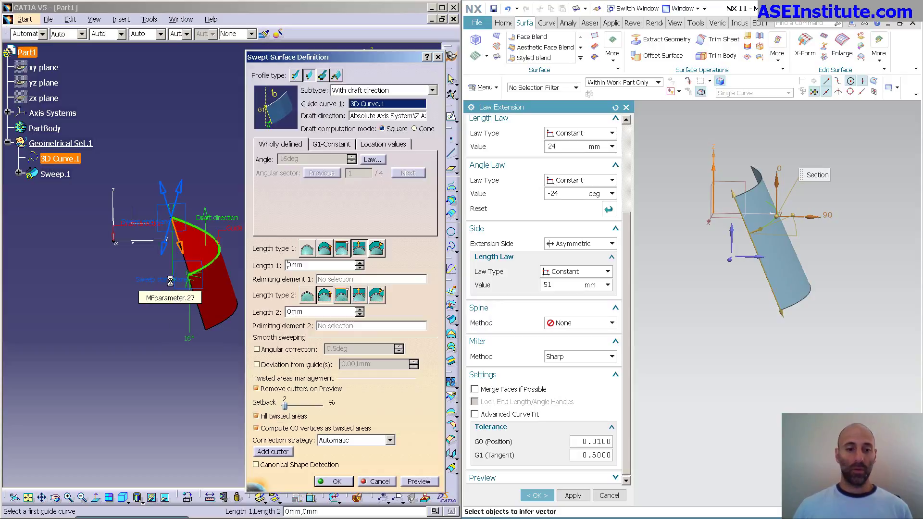
pyautogui.click(422, 484)
pyautogui.click(288, 296)
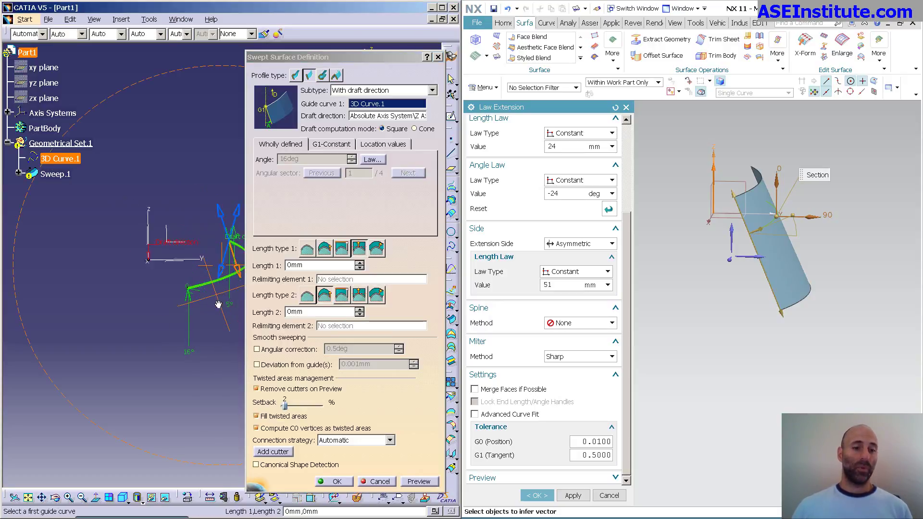
pyautogui.moveTo(134, 263); pyautogui.dragTo(125, 238, button='middle')
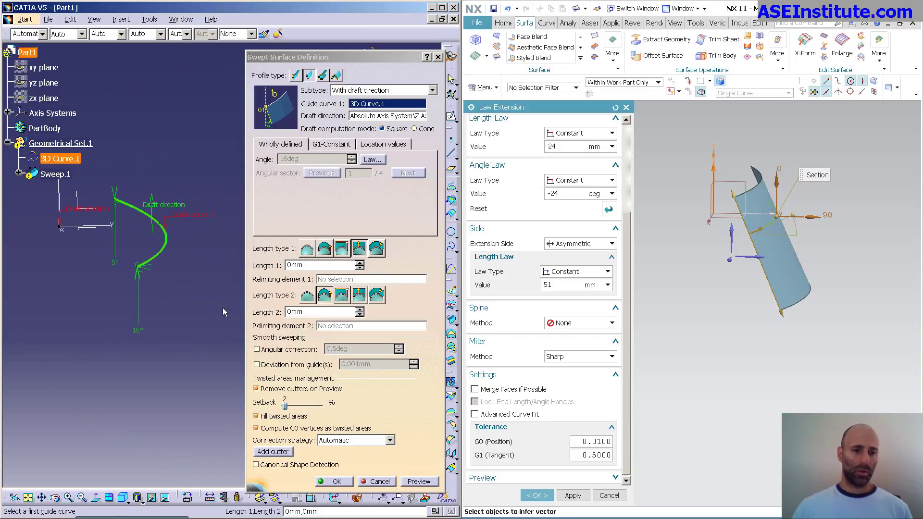
pyautogui.moveTo(223, 307); pyautogui.dragTo(207, 319, button='middle')
# - Invert the law to rise from 5deg to 16deg and preview, producing the degenerated-section error
pyautogui.click(373, 159)
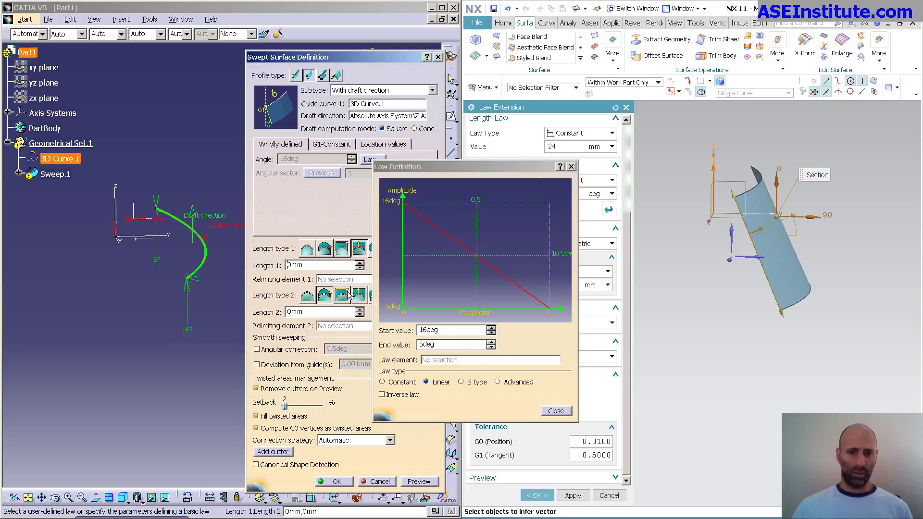
pyautogui.click(410, 394)
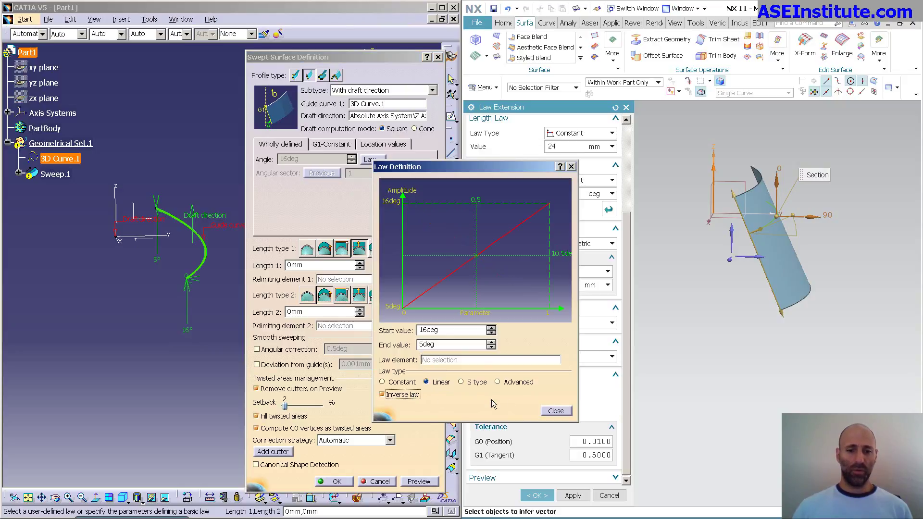
pyautogui.click(547, 413)
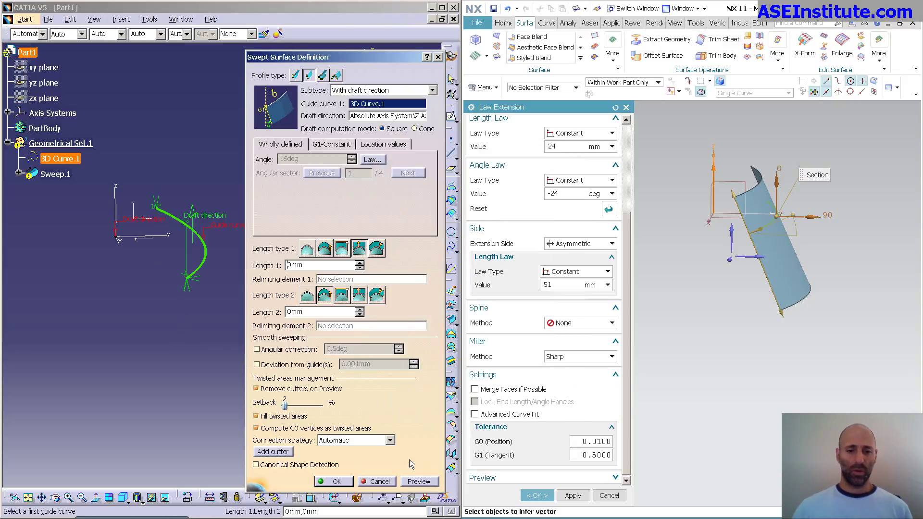
pyautogui.click(423, 482)
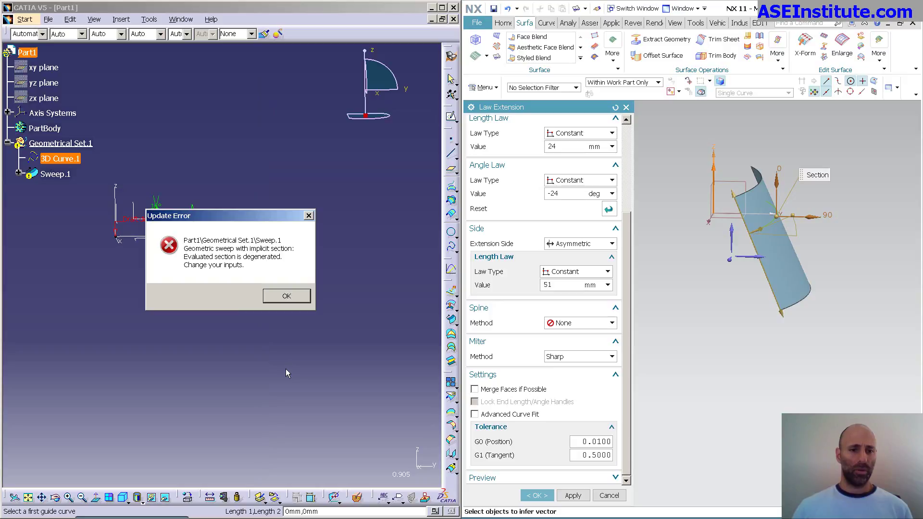
# - Dismiss the error, set Length type 1 to Standard with 20mm, and preview the drafted surface
pyautogui.click(292, 299)
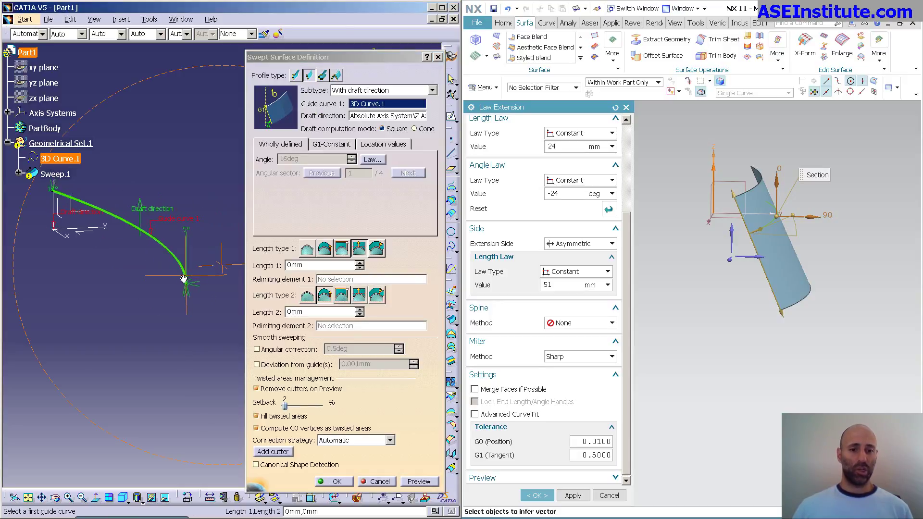
pyautogui.click(325, 248)
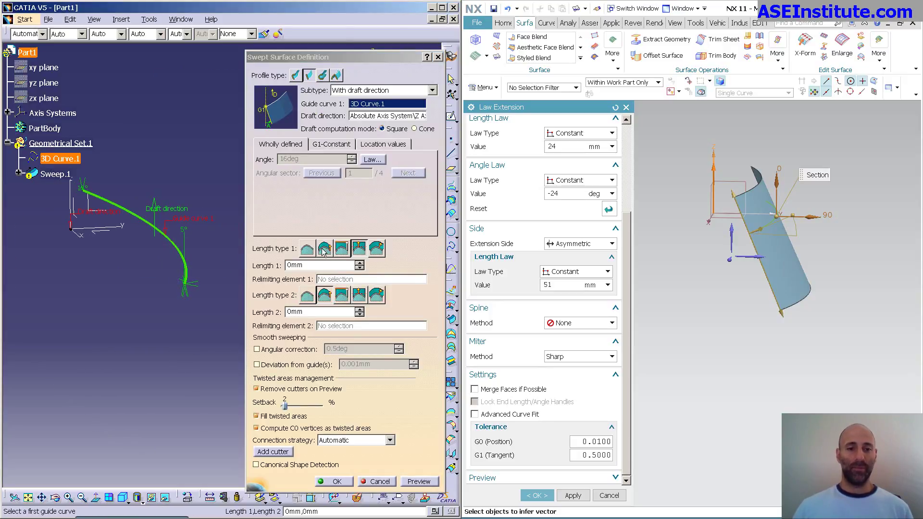
pyautogui.doubleClick(294, 265)
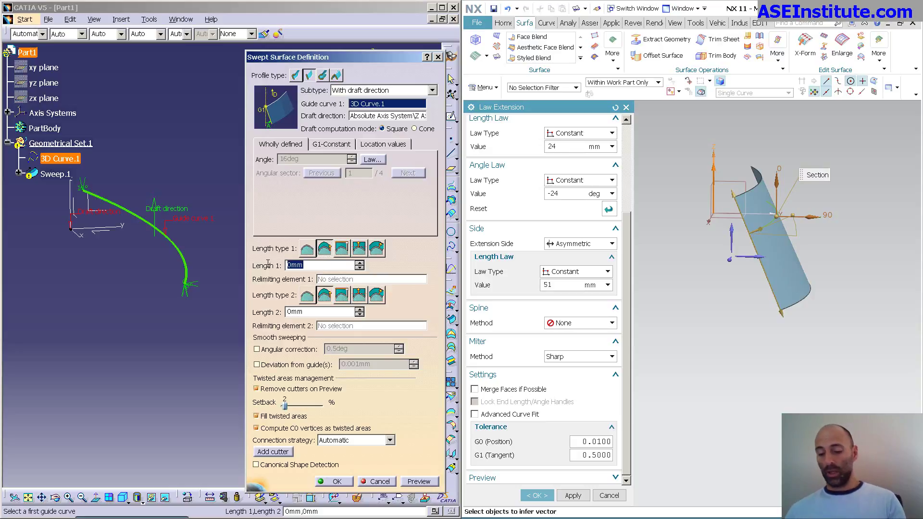
pyautogui.write('20')
pyautogui.press('Tab')
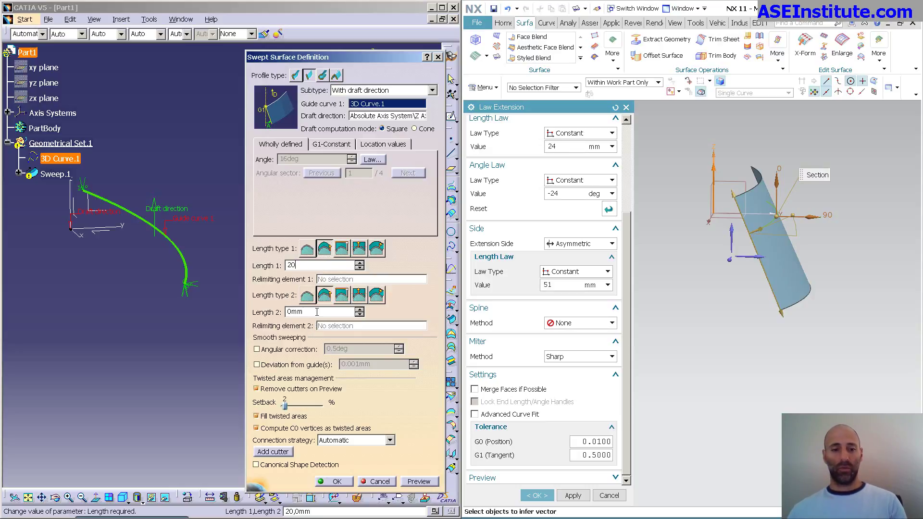
pyautogui.click(419, 481)
pyautogui.moveTo(192, 288); pyautogui.dragTo(148, 287, button='middle')
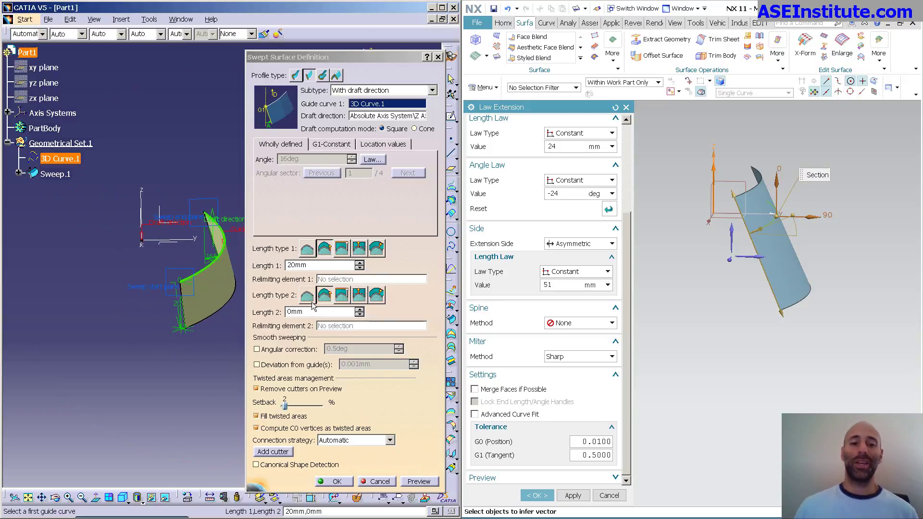
pyautogui.moveTo(236, 291); pyautogui.dragTo(152, 337, button='middle')
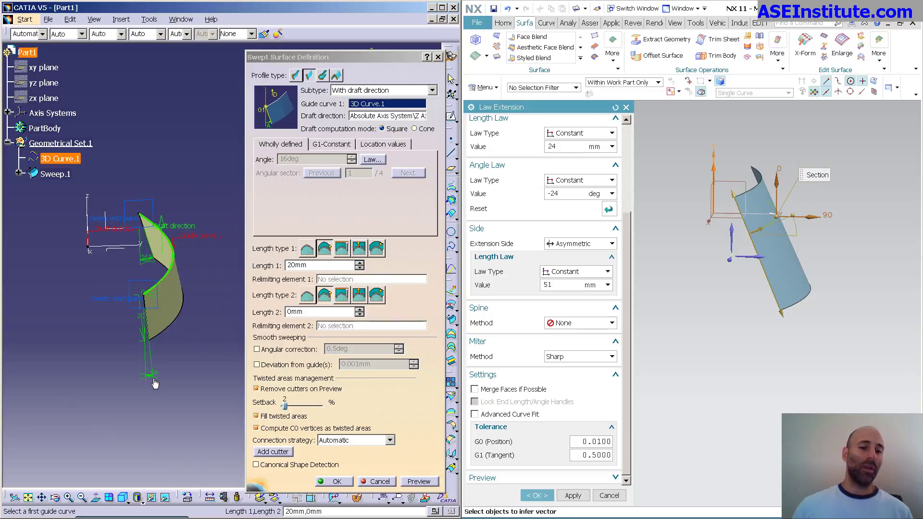
# - Set the draft angle to 16deg, preview, and flip the draft direction
pyautogui.doubleClick(153, 376)
pyautogui.write('16')
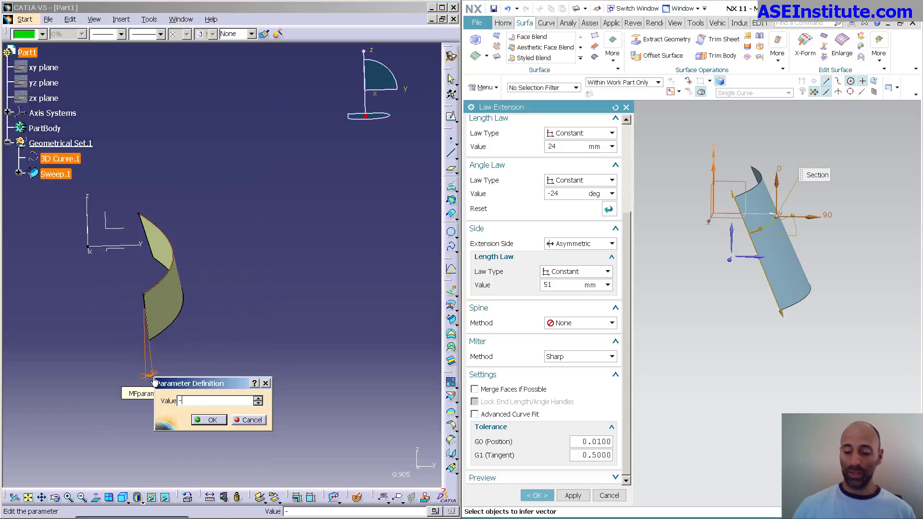
pyautogui.press('Return')
pyautogui.click(413, 480)
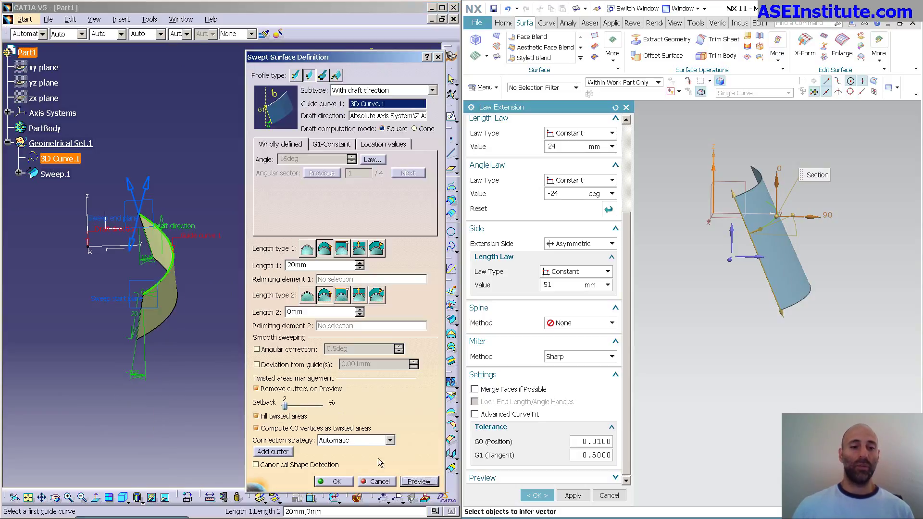
pyautogui.moveTo(220, 327); pyautogui.dragTo(201, 288, button='middle')
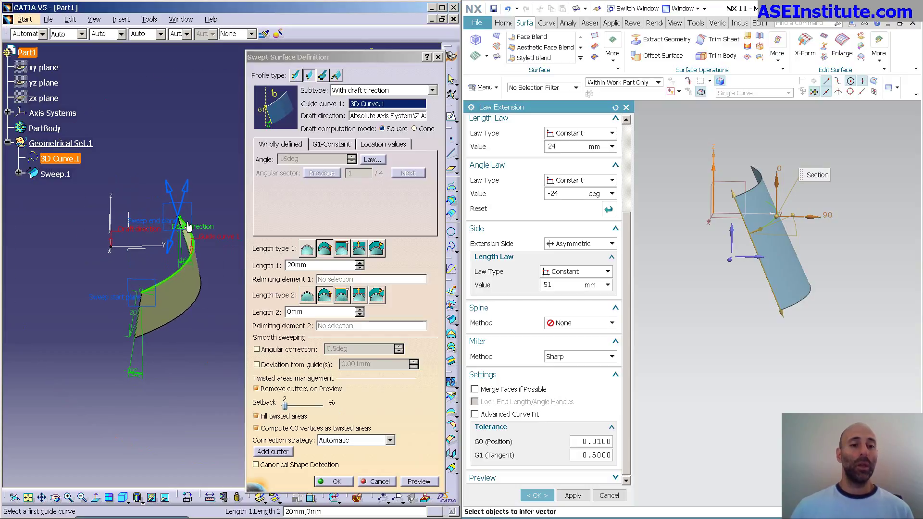
pyautogui.click(187, 193)
pyautogui.click(419, 481)
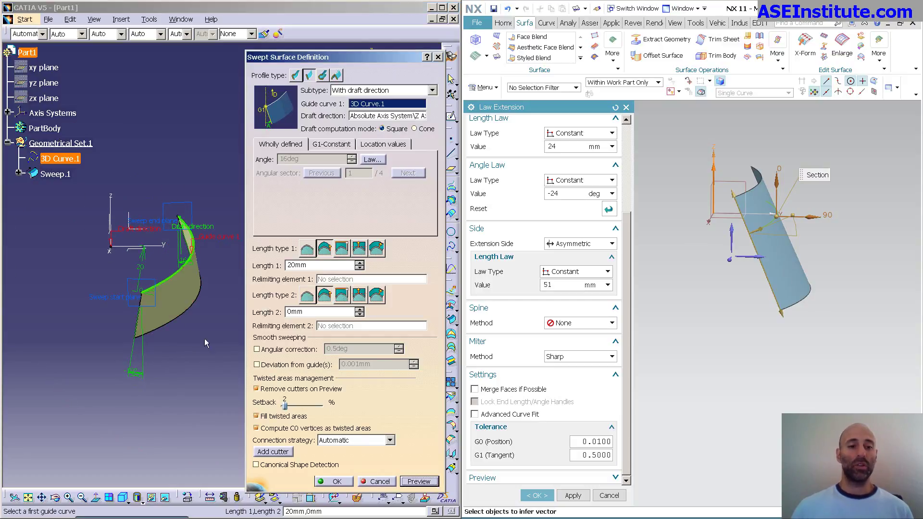
pyautogui.moveTo(190, 327); pyautogui.dragTo(144, 381, button='middle')
# - Change the angle label value to 3600, preview the helical sweep, and accept the spiral surface
pyautogui.doubleClick(145, 381)
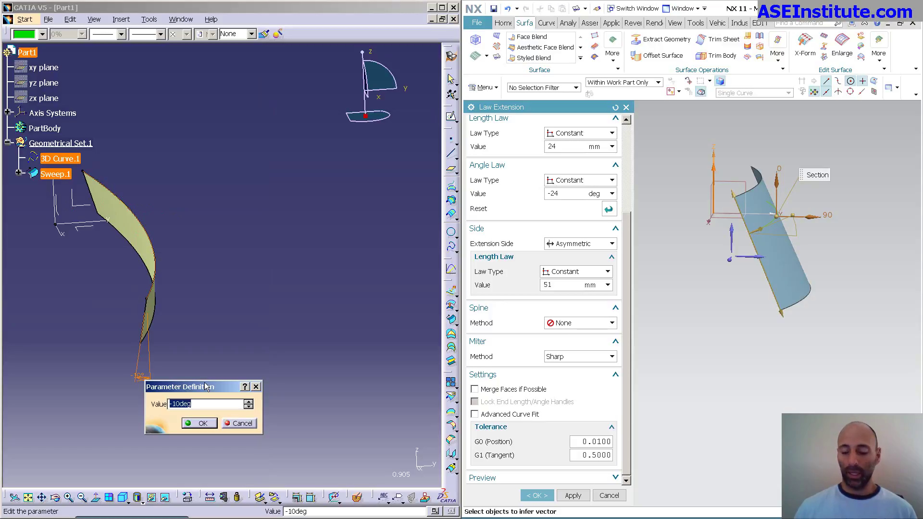
pyautogui.write('600')
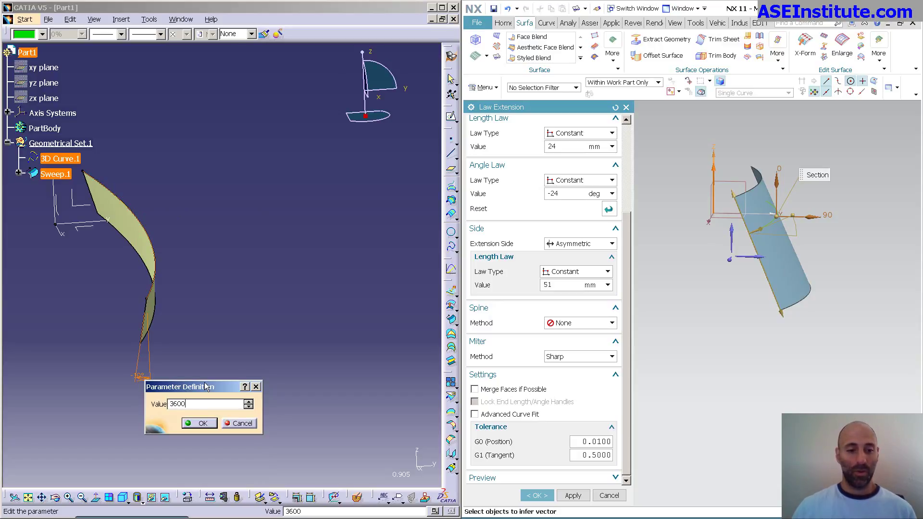
pyautogui.press('Return')
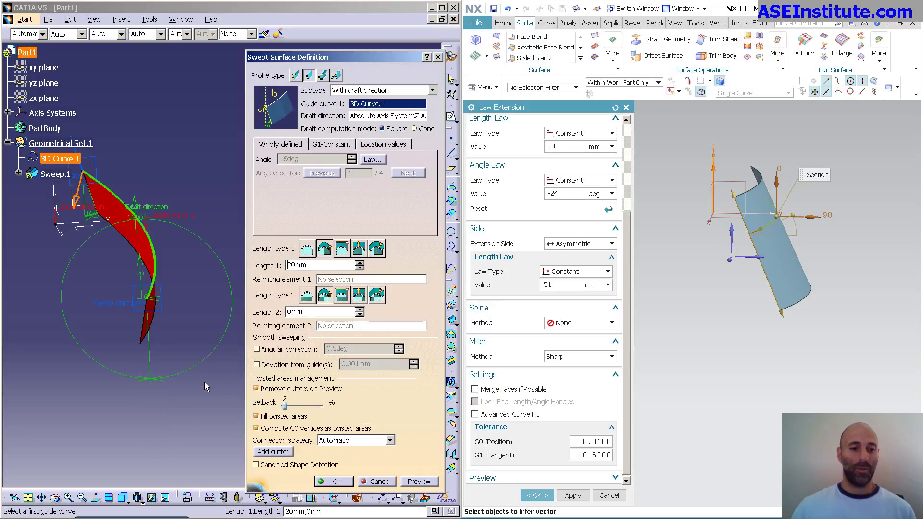
pyautogui.click(419, 482)
pyautogui.moveTo(144, 250); pyautogui.dragTo(281, 459, button='middle')
pyautogui.click(336, 481)
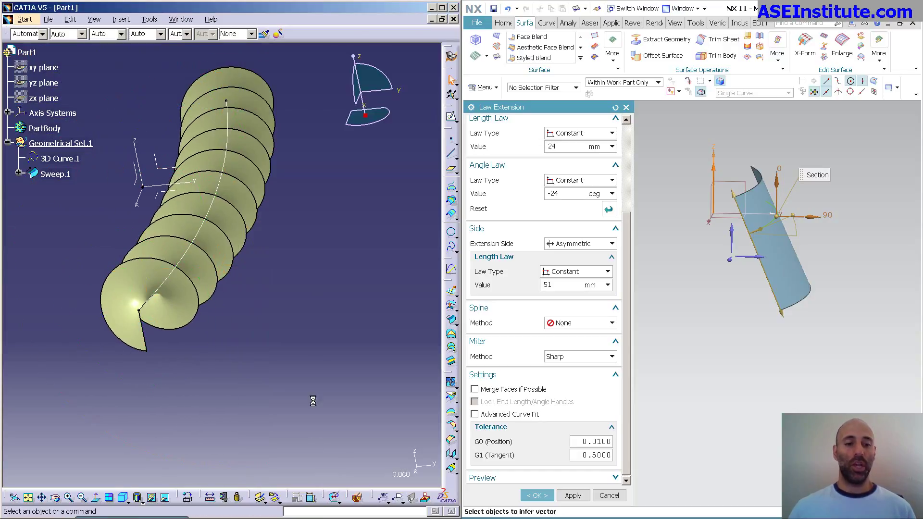
pyautogui.moveTo(288, 375); pyautogui.dragTo(260, 331, button='middle')
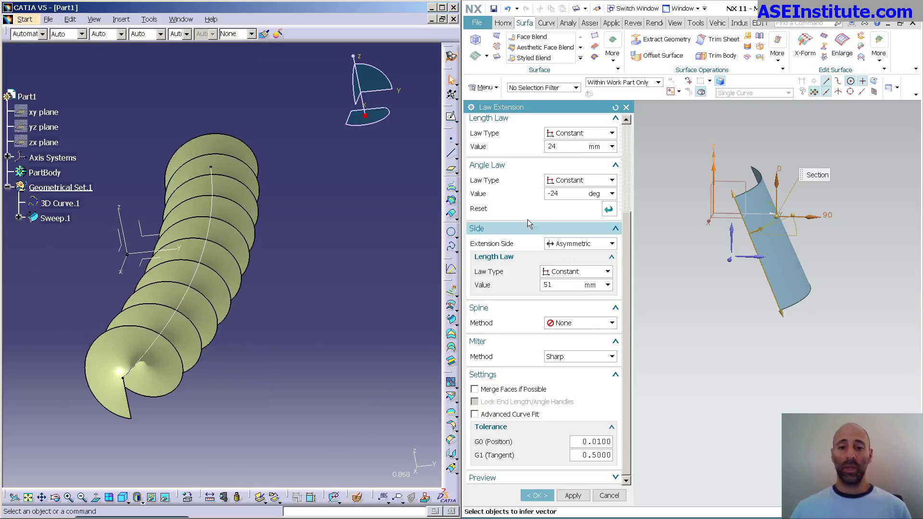
# - Give the Law Extension a linear angle law from 0 to 3600 degrees, apply it and close the dialog
pyautogui.click(567, 182)
pyautogui.click(563, 202)
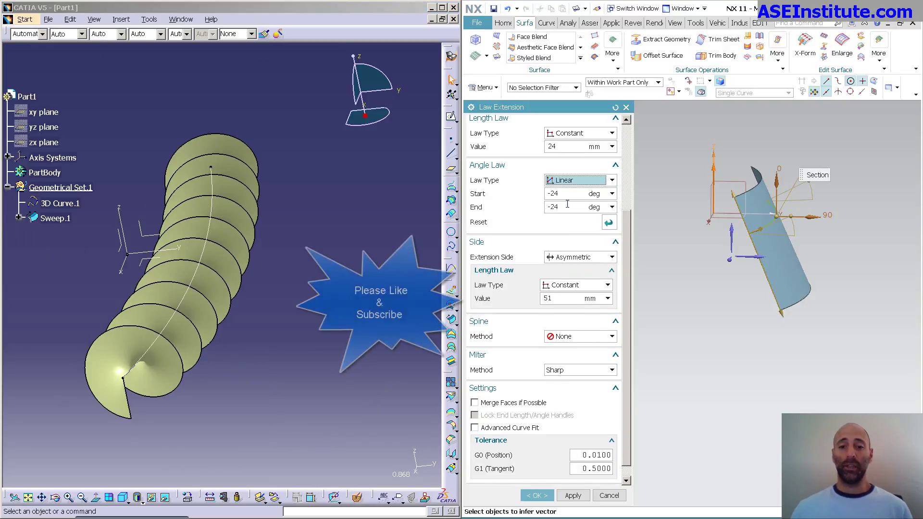
pyautogui.doubleClick(548, 191)
pyautogui.write('0')
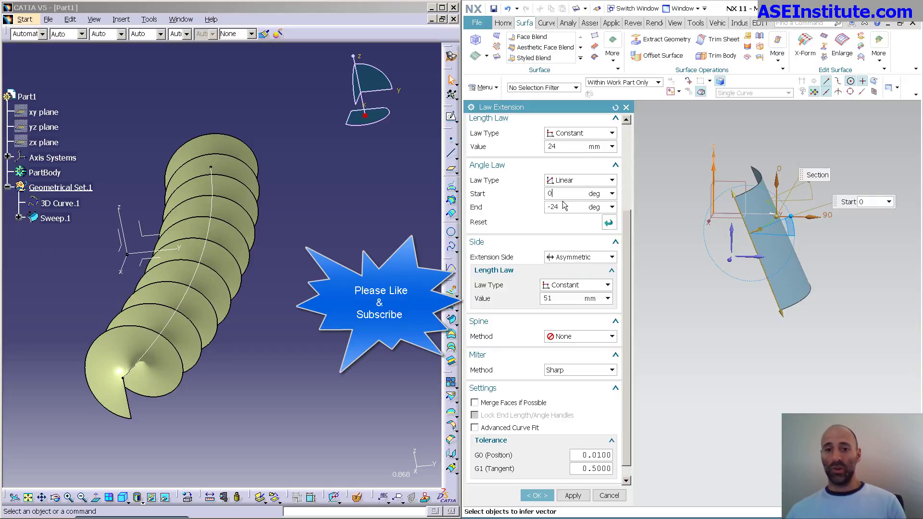
pyautogui.press('Tab')
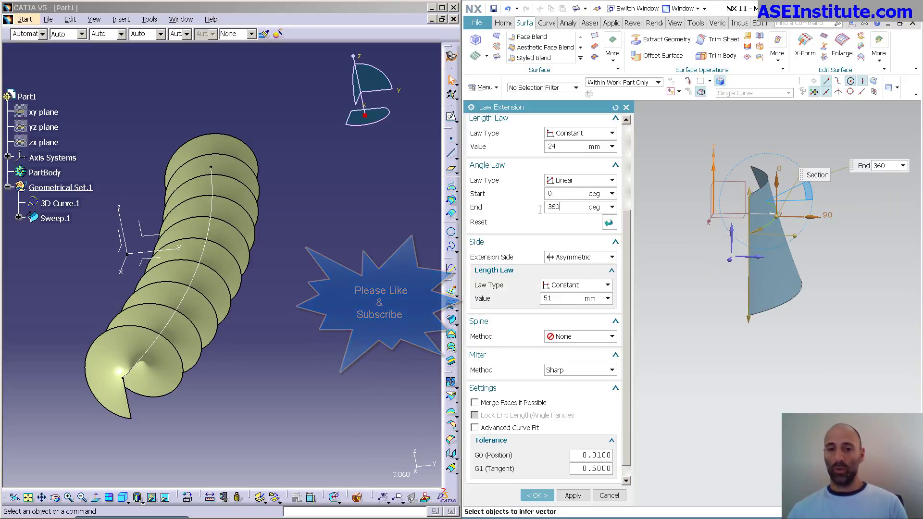
pyautogui.write('3600')
pyautogui.press('Return')
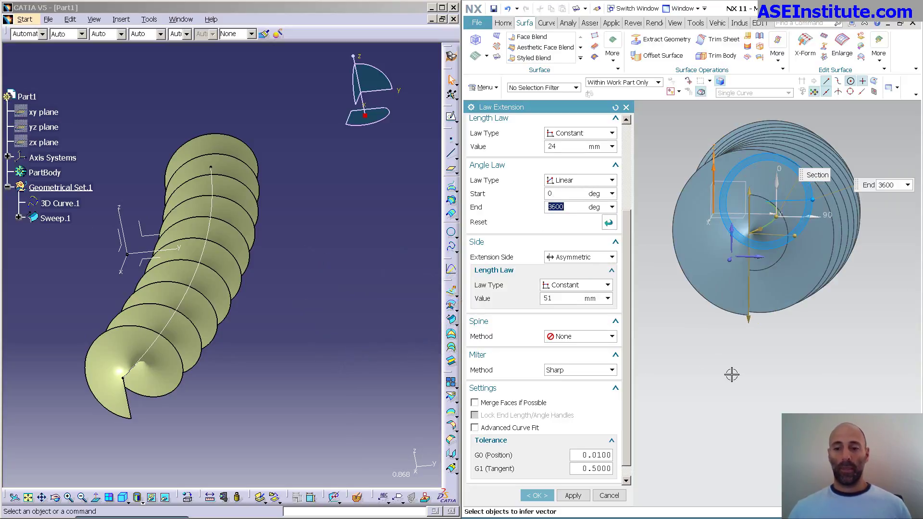
pyautogui.click(568, 496)
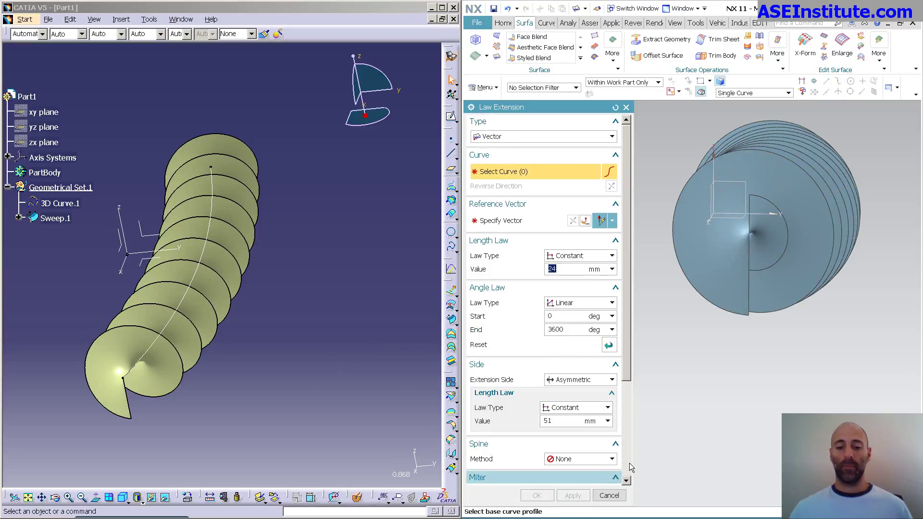
pyautogui.click(609, 495)
pyautogui.press('Home')
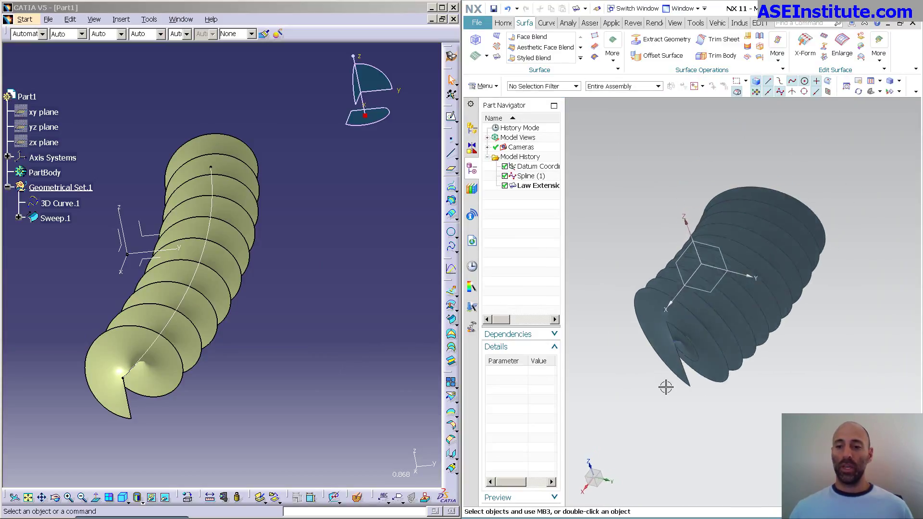
pyautogui.press('End')
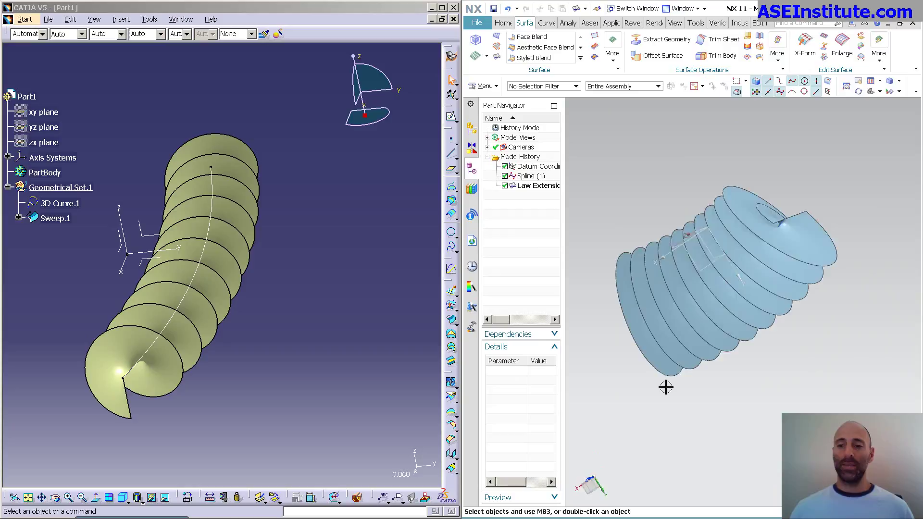
pyautogui.press('Home')
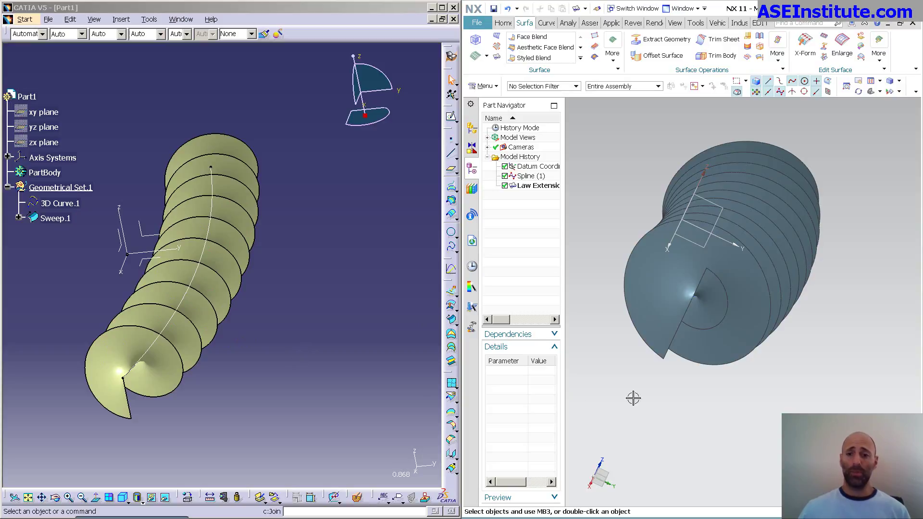
# - Reopen the Law Extension, keep its length law constant, and accept it unchanged
pyautogui.doubleClick(740, 356)
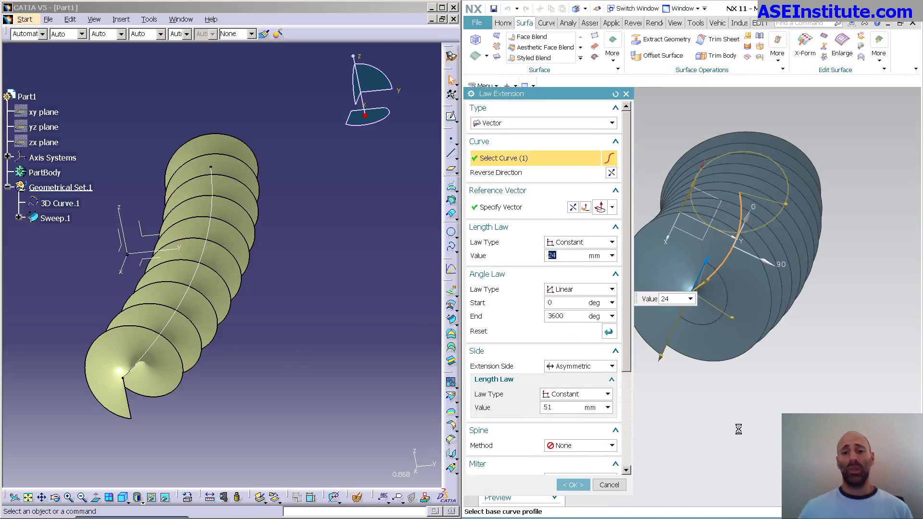
pyautogui.click(612, 244)
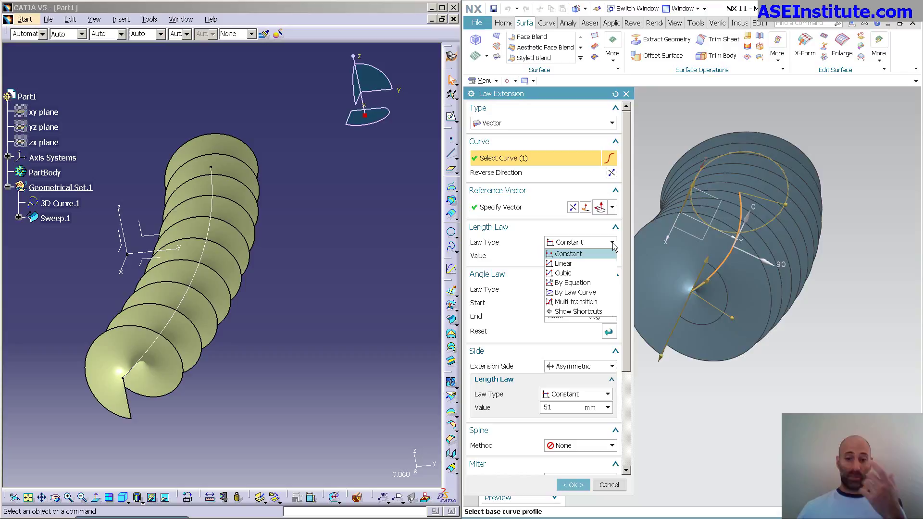
pyautogui.click(613, 243)
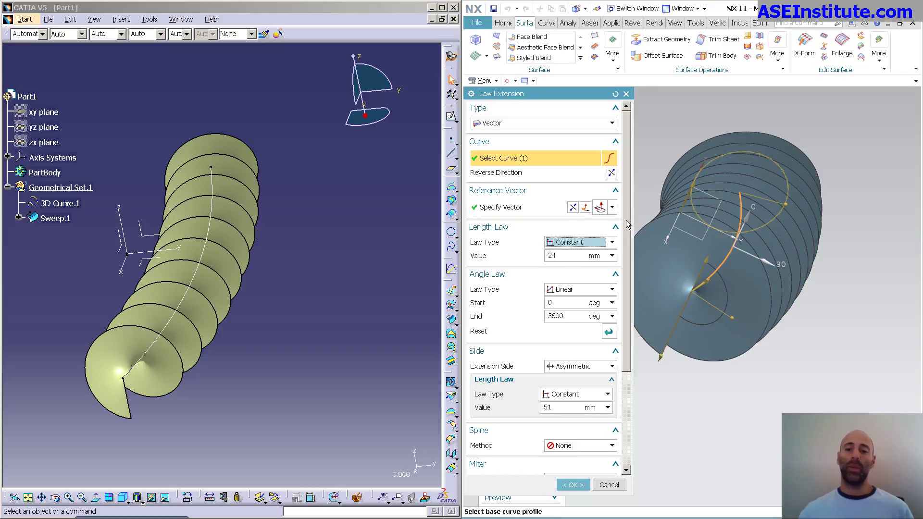
pyautogui.scroll(-5, 630, 337)
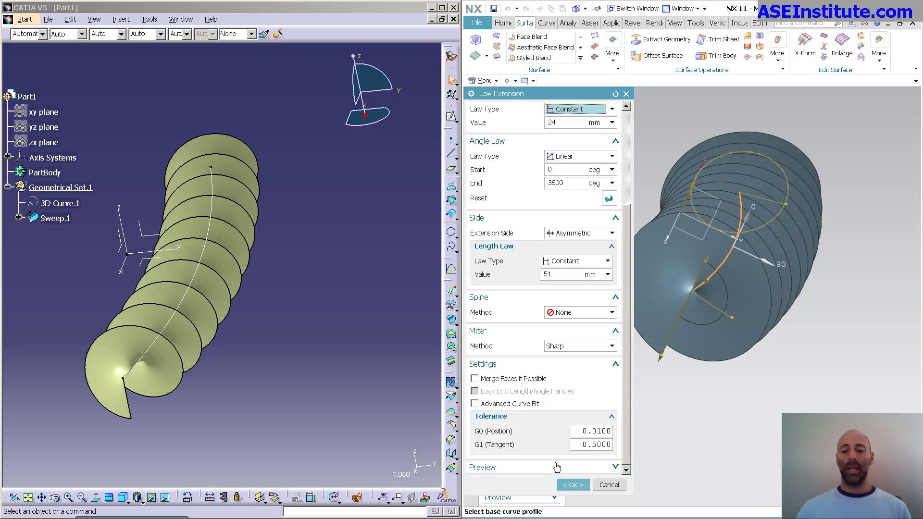
pyautogui.click(560, 483)
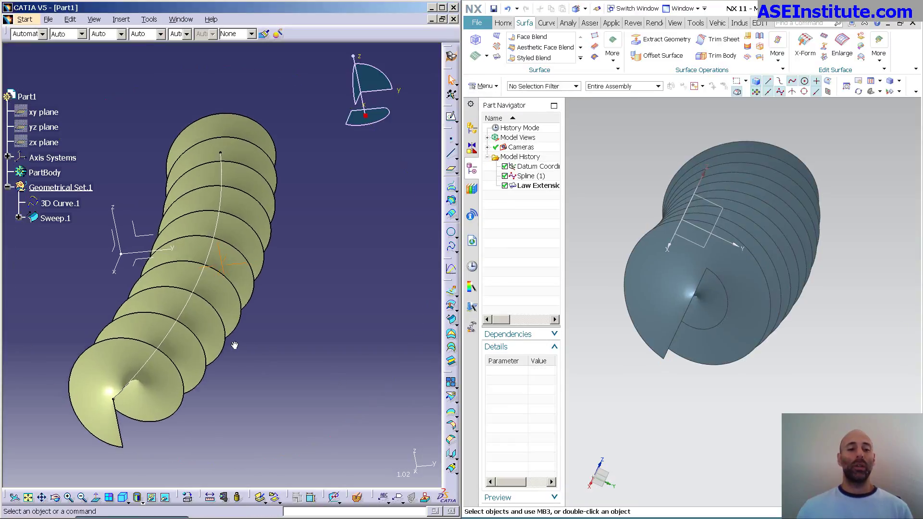
# - Reopen Sweep.1, keep the draft-direction subtype, and review the G1-Constant, Location values and Wholly defined angle tabs
pyautogui.doubleClick(216, 332)
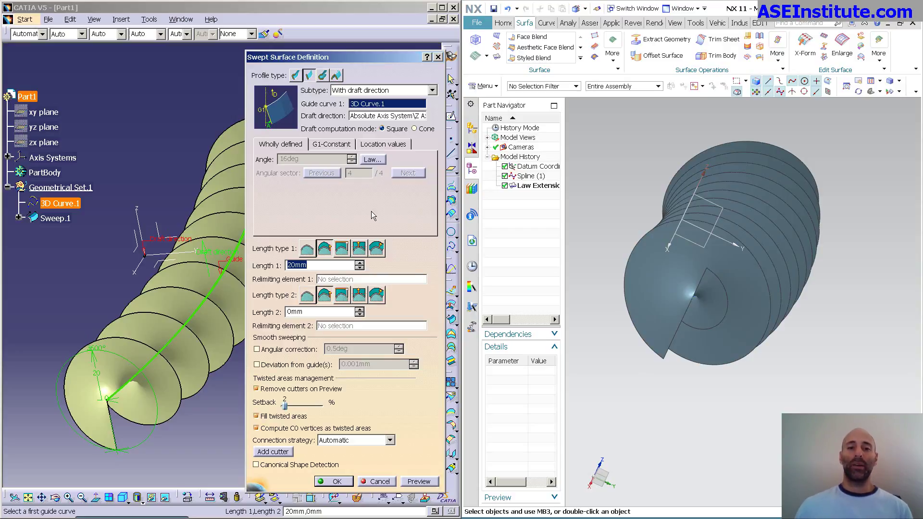
pyautogui.click(384, 91)
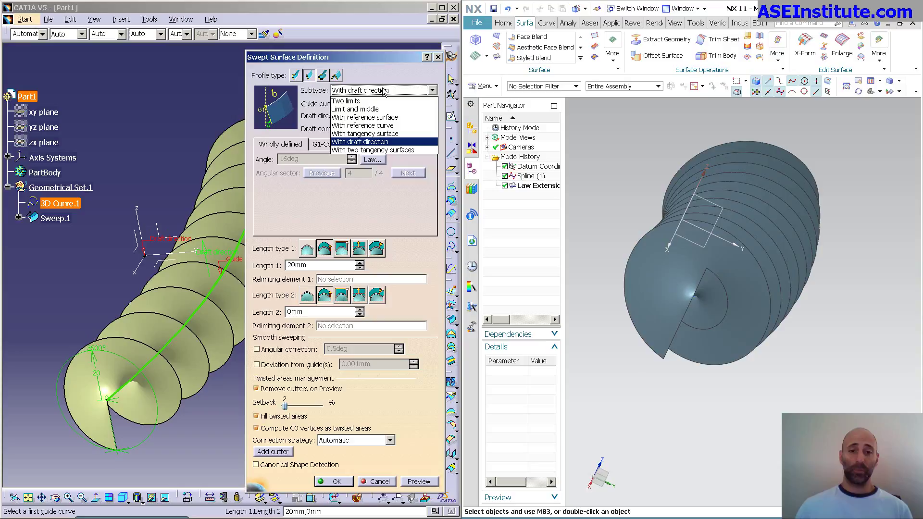
pyautogui.click(357, 92)
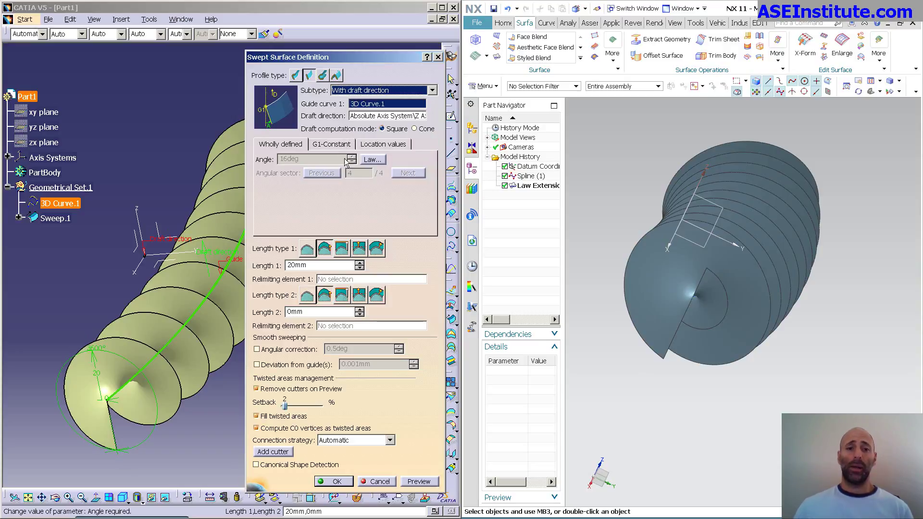
pyautogui.click(332, 146)
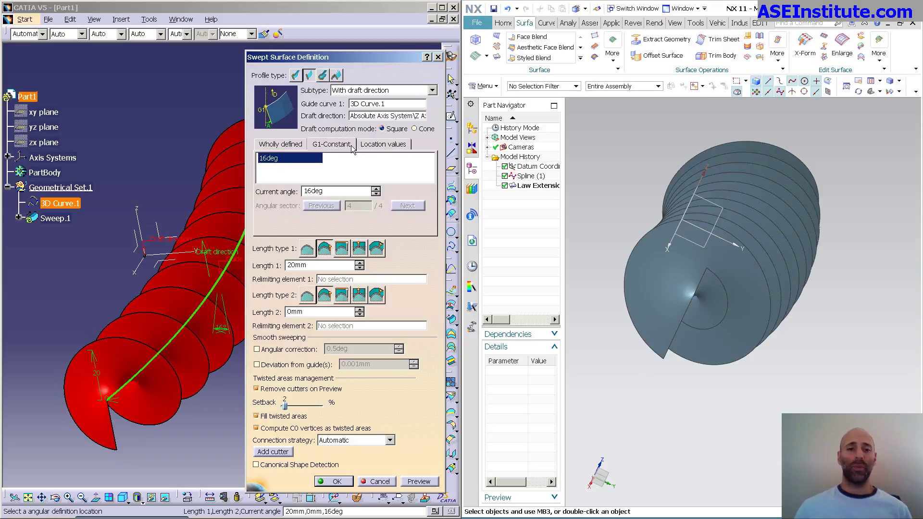
pyautogui.click(377, 144)
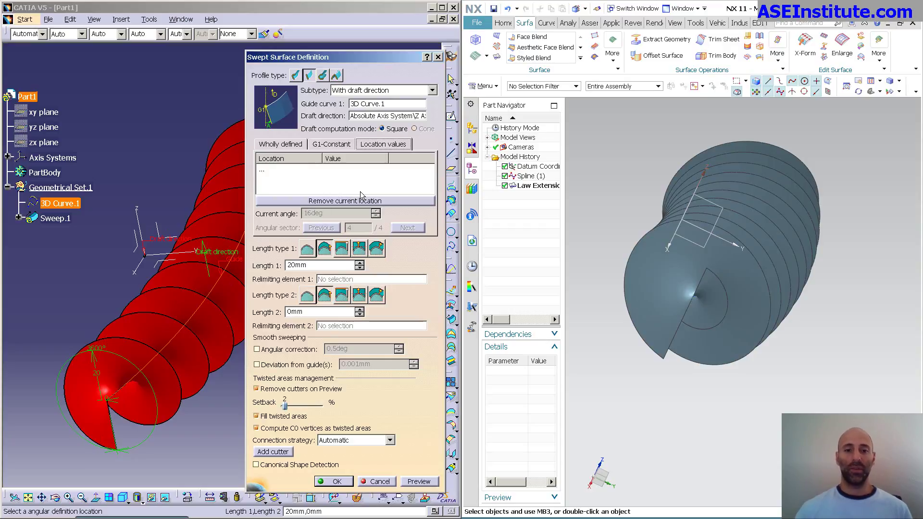
pyautogui.click(329, 145)
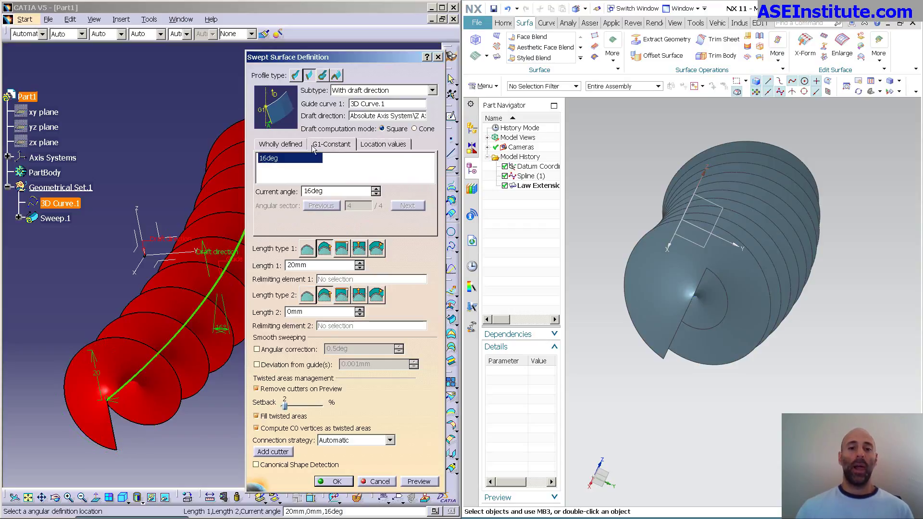
pyautogui.click(267, 147)
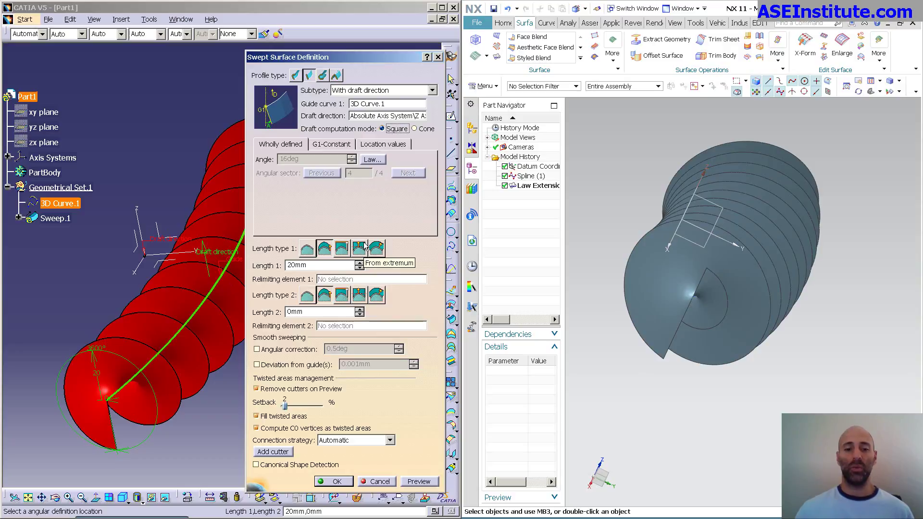
# - Dismiss the Subtype list without changes and confirm Sweep.1's definition with OK
pyautogui.click(394, 92)
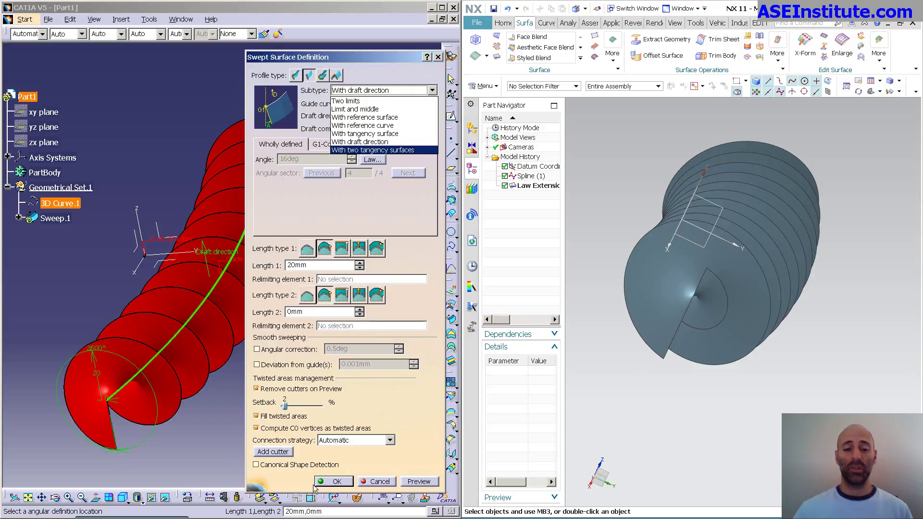
pyautogui.press('Escape')
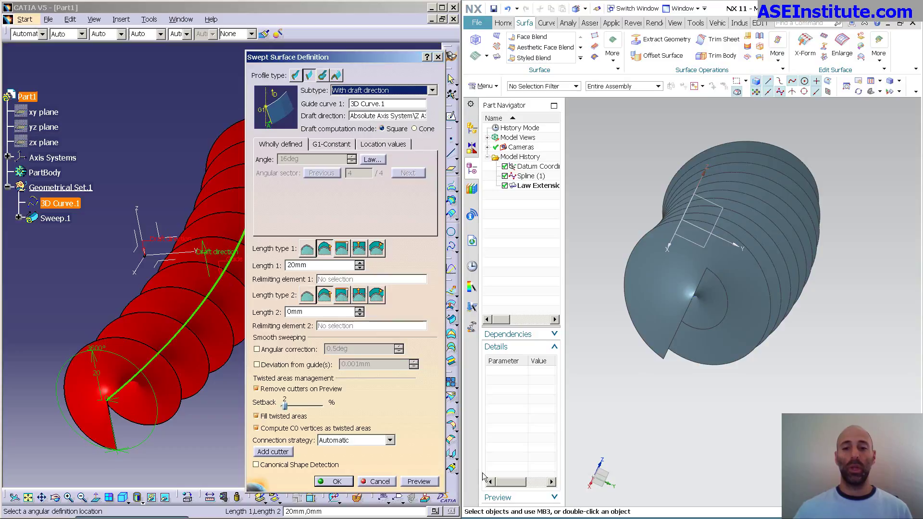
pyautogui.click(330, 481)
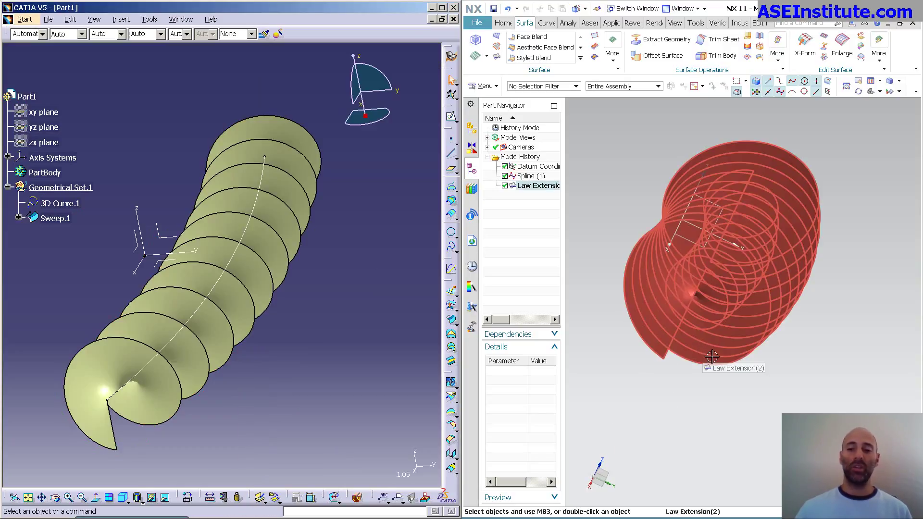
pyautogui.doubleClick(712, 357)
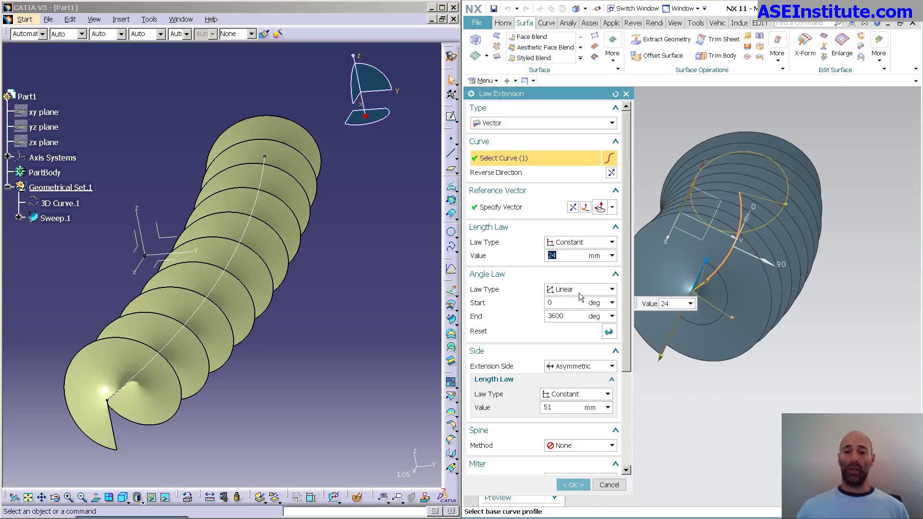
pyautogui.click(581, 292)
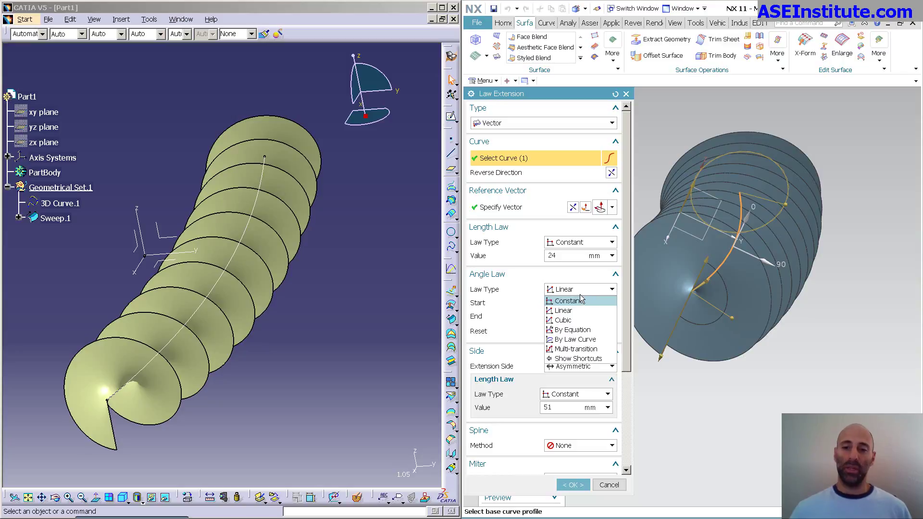
pyautogui.click(579, 294)
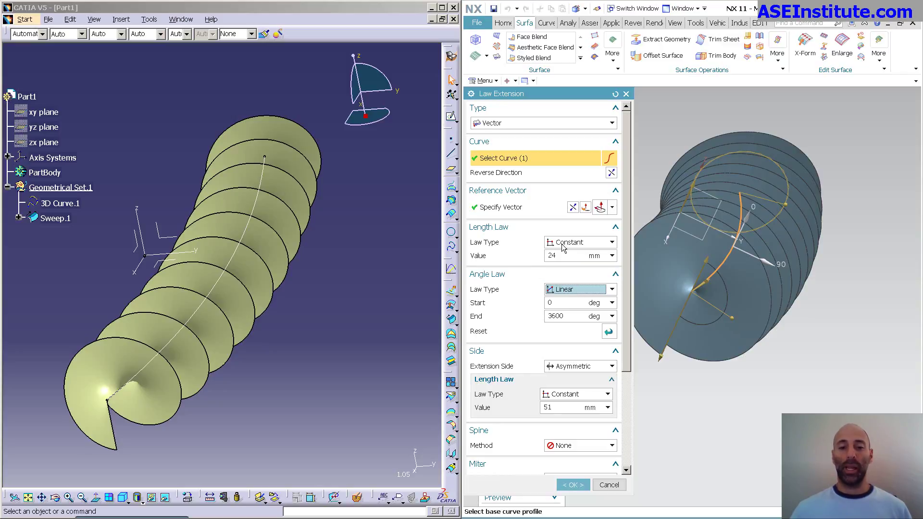
pyautogui.click(582, 369)
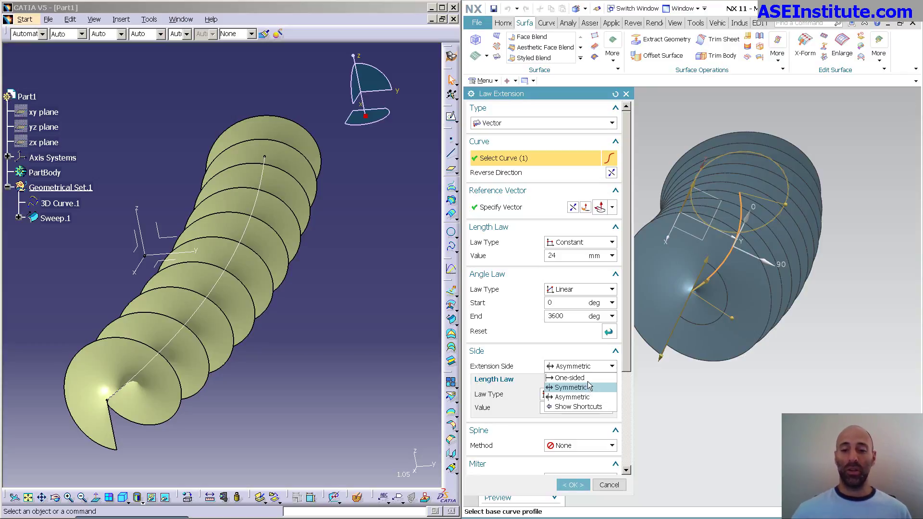
pyautogui.click(555, 356)
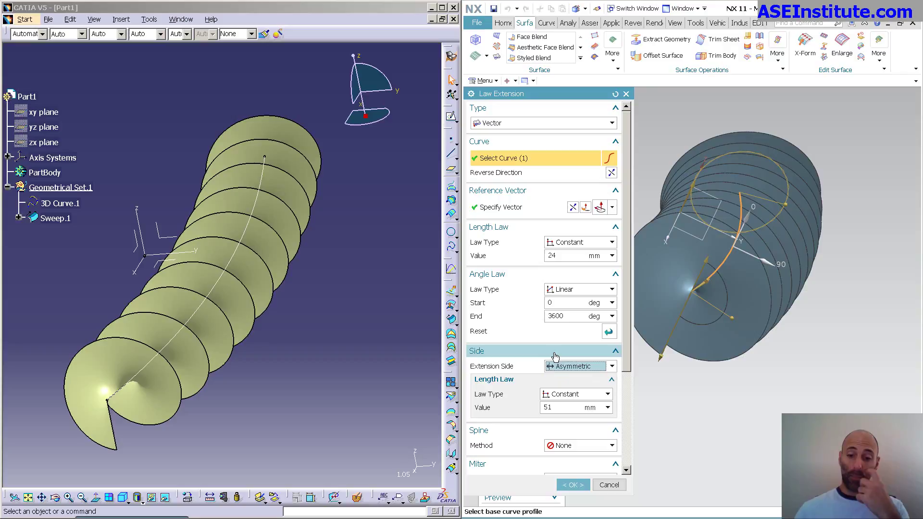
pyautogui.scroll(-1, 529, 380)
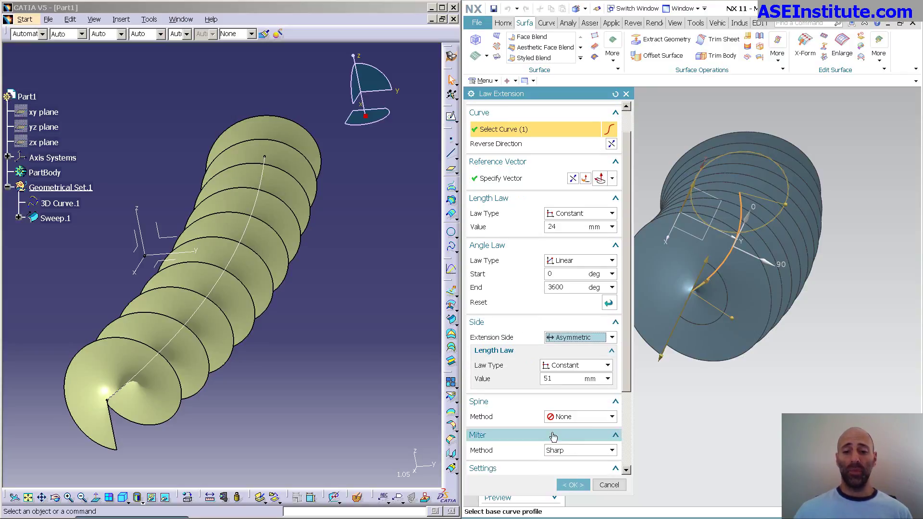
pyautogui.click(572, 418)
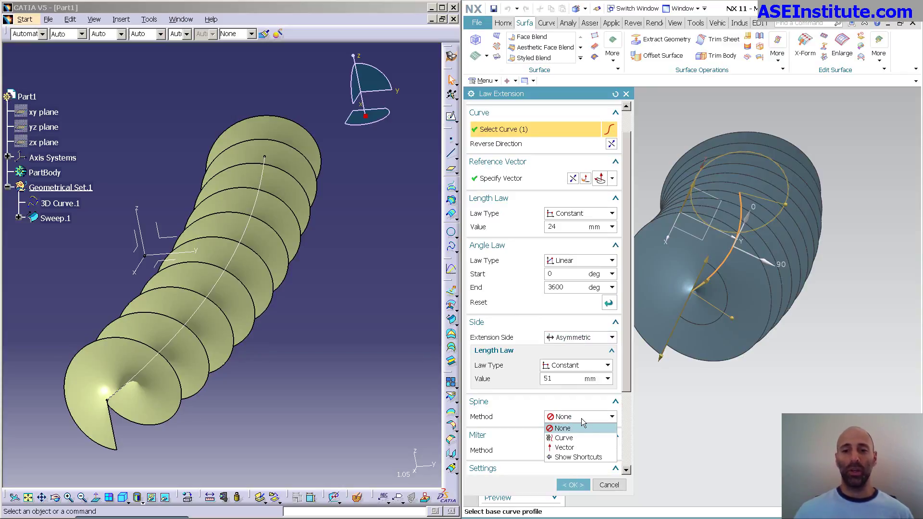
pyautogui.click(581, 418)
pyautogui.scroll(-2, 581, 418)
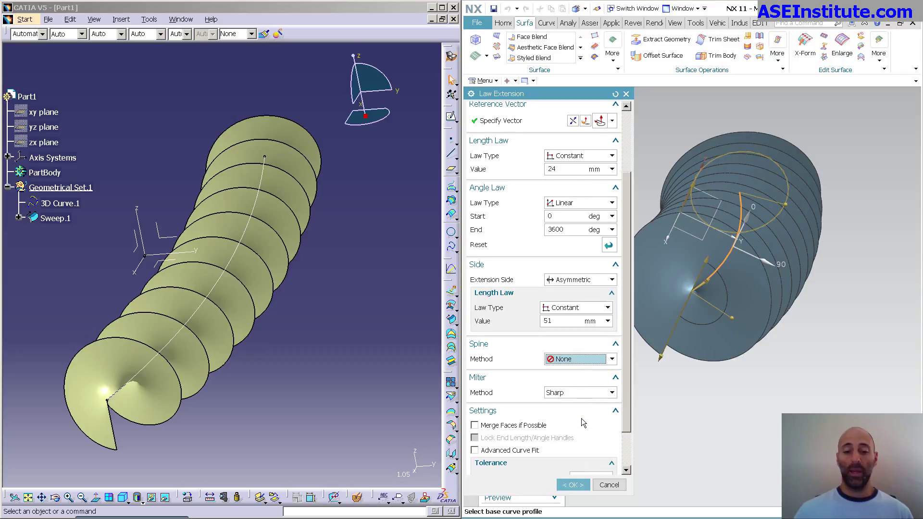
pyautogui.click(580, 395)
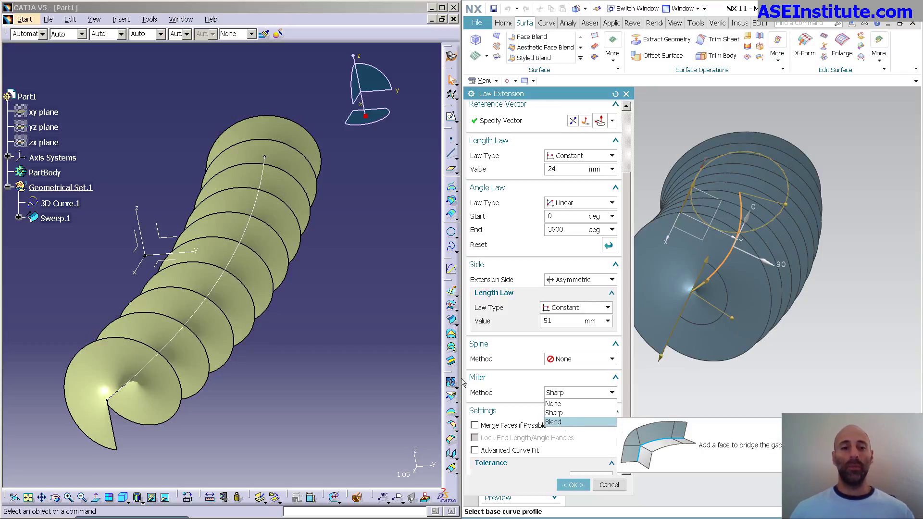
pyautogui.press('Escape')
pyautogui.press('Escape')
pyautogui.doubleClick(272, 304)
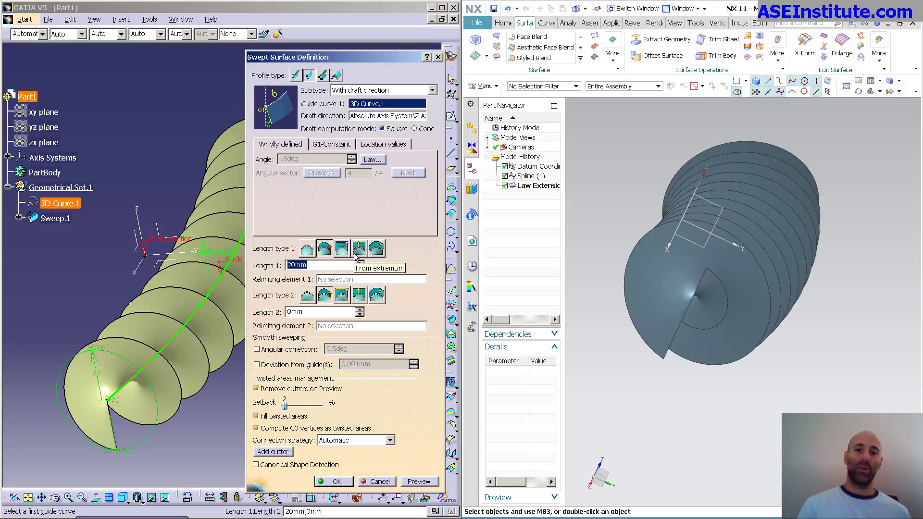
# - Close the CATIA sweep, then reopen NX's Law Extension to show its 24 mm length, 0–3600° angle and 51 mm side laws
pyautogui.press('Return')
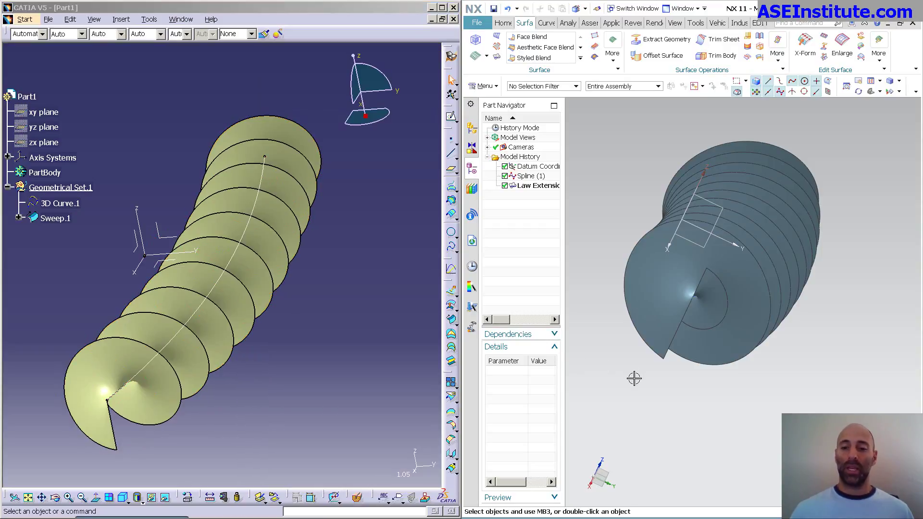
pyautogui.doubleClick(704, 199)
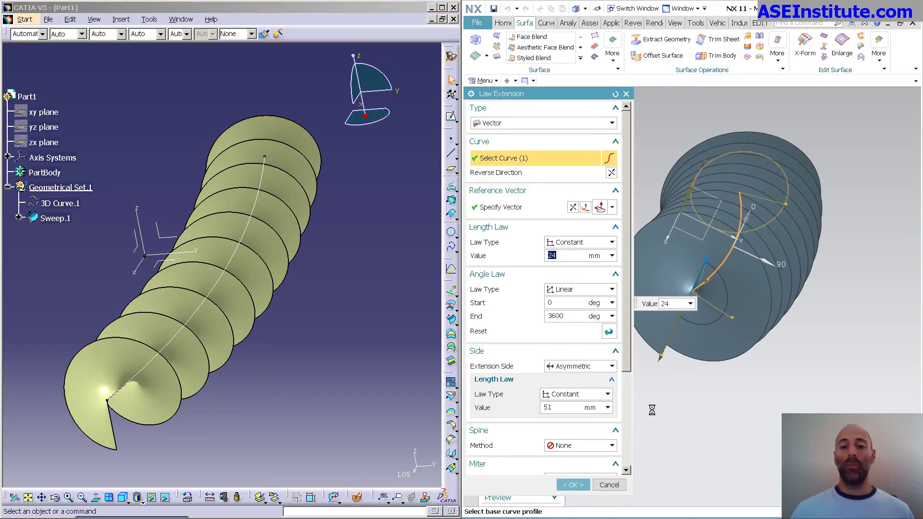
pyautogui.moveTo(625, 370); pyautogui.dragTo(621, 414)
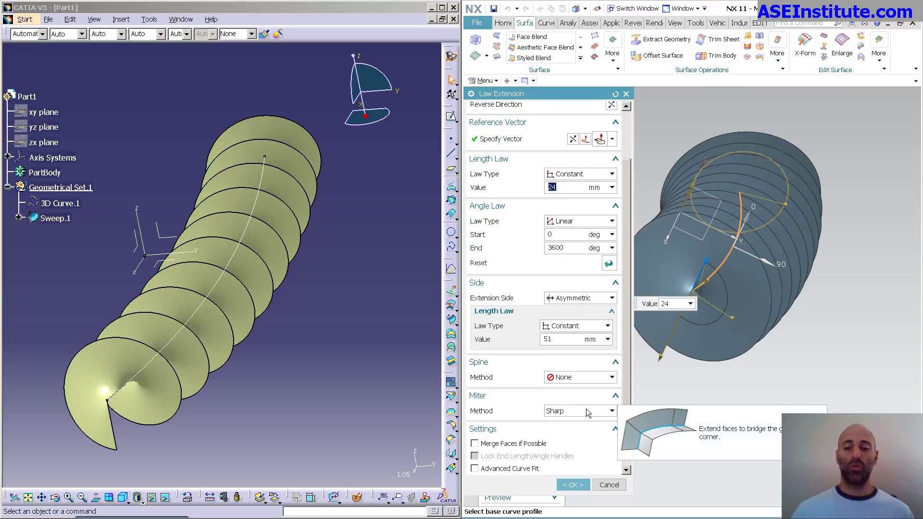
pyautogui.moveTo(624, 320); pyautogui.dragTo(622, 258)
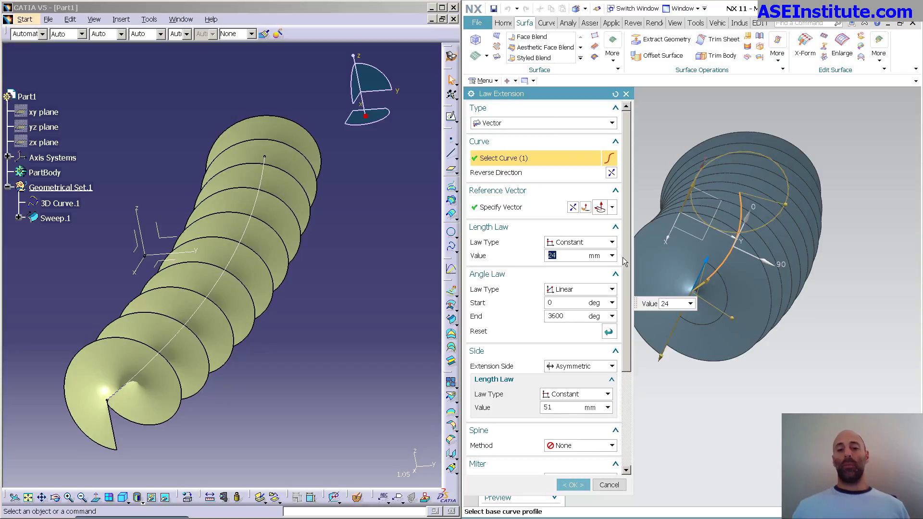